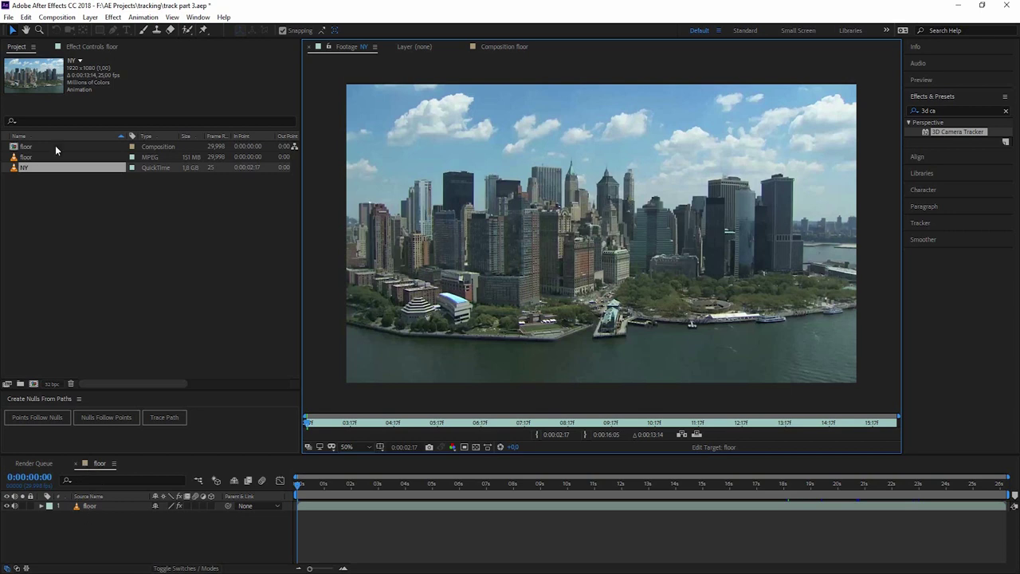
- Create composition NY 2 from the NY skyline footage and select its NY layer
drag(32, 171, 33, 387)
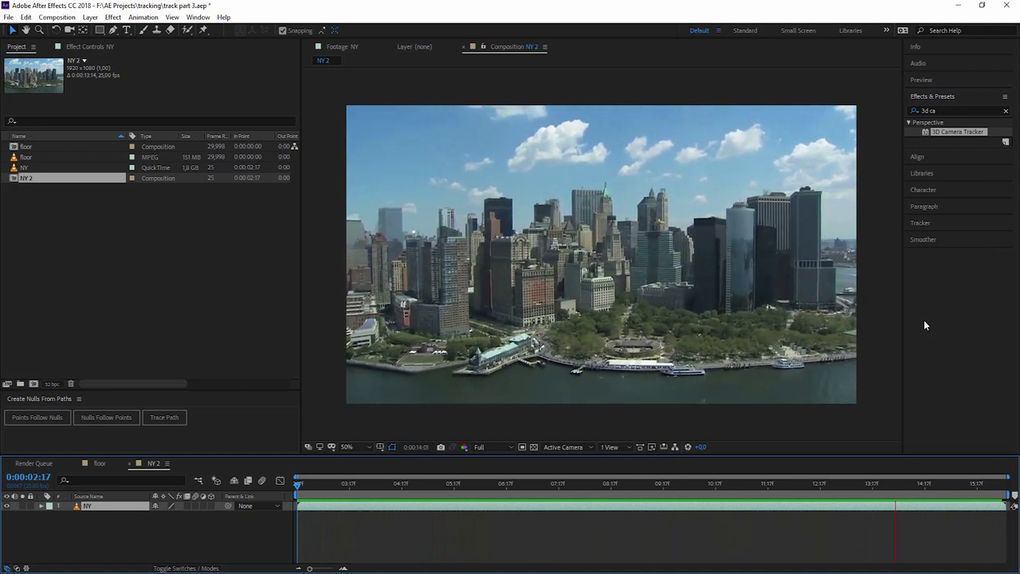
click(431, 483)
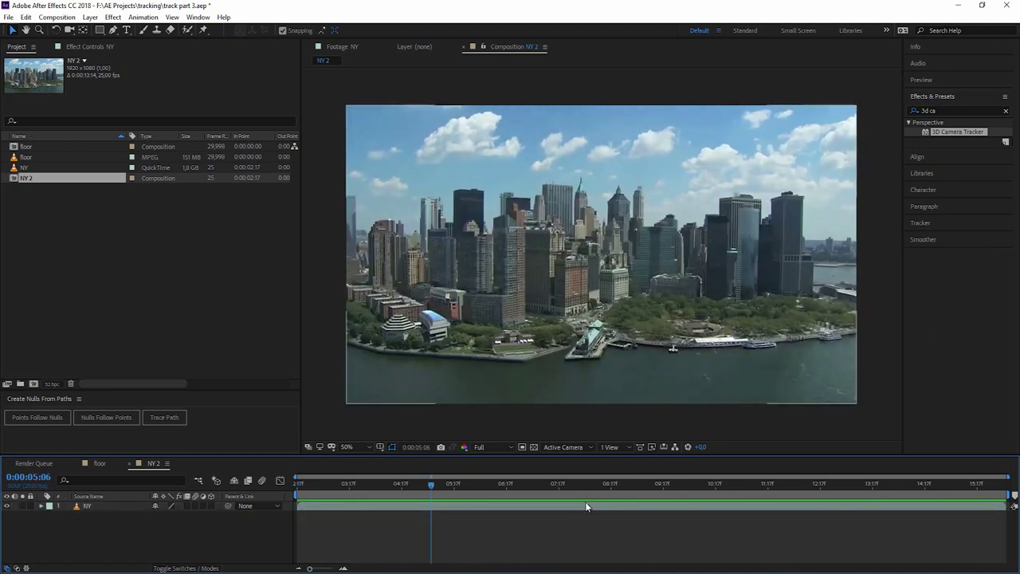
click(517, 504)
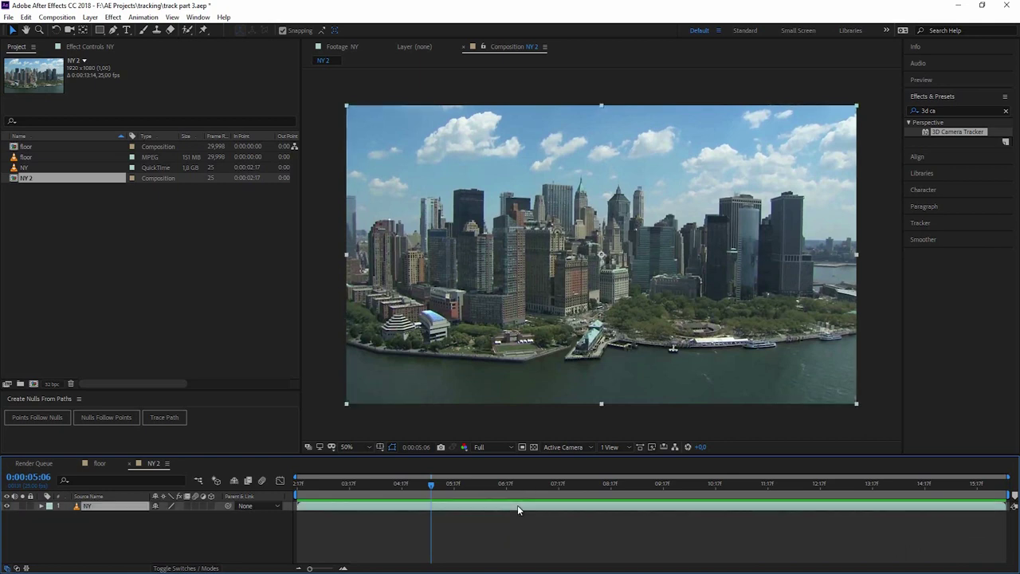
- Search Effects & Presets for '3d camer' to find 3D Camera Tracker
click(930, 110)
key(BackSpace)
text(3d camer)
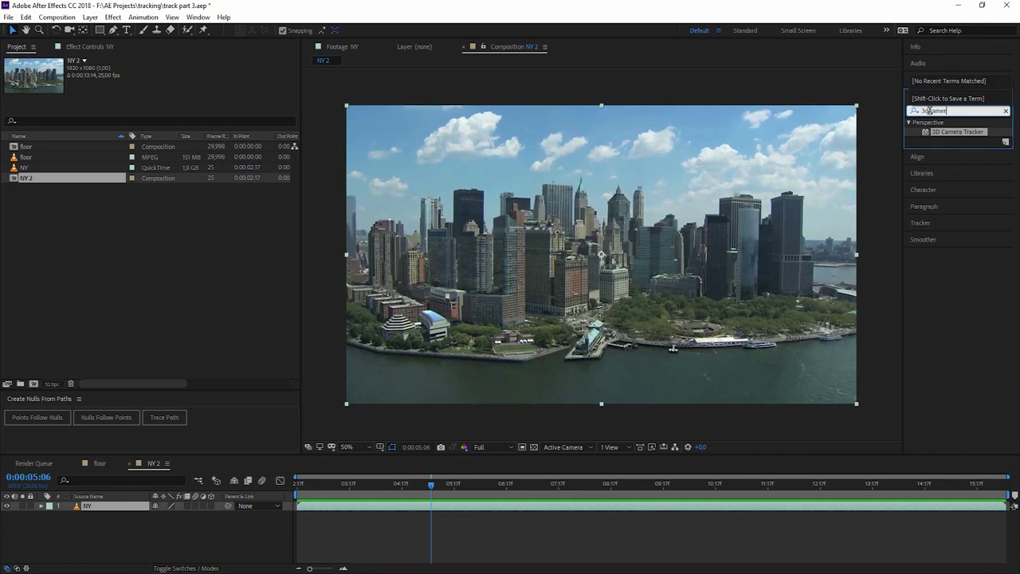
- Apply 3D Camera Tracker to the NY layer and return to frame 0:00:05:04
drag(957, 131, 525, 507)
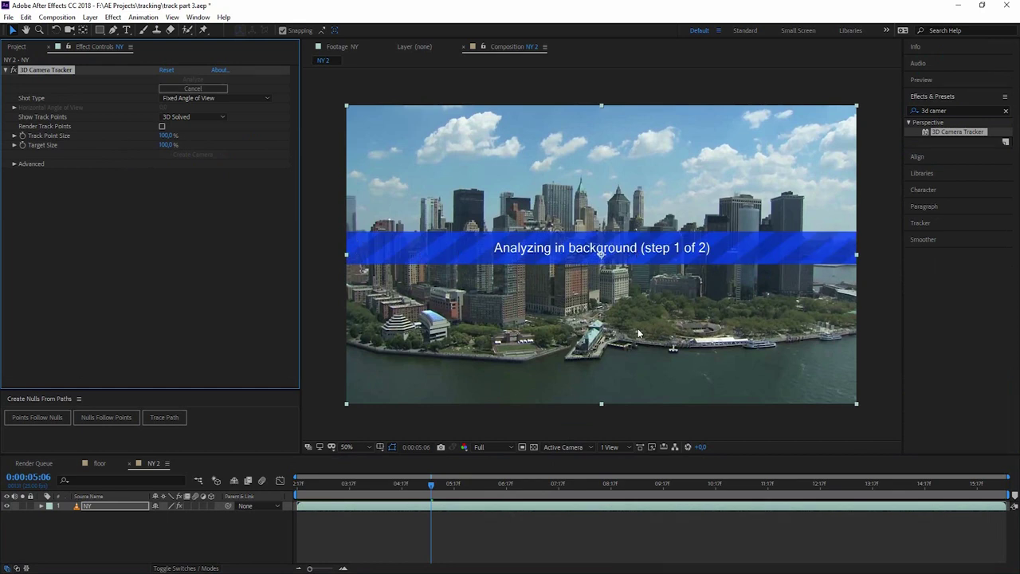
click(543, 484)
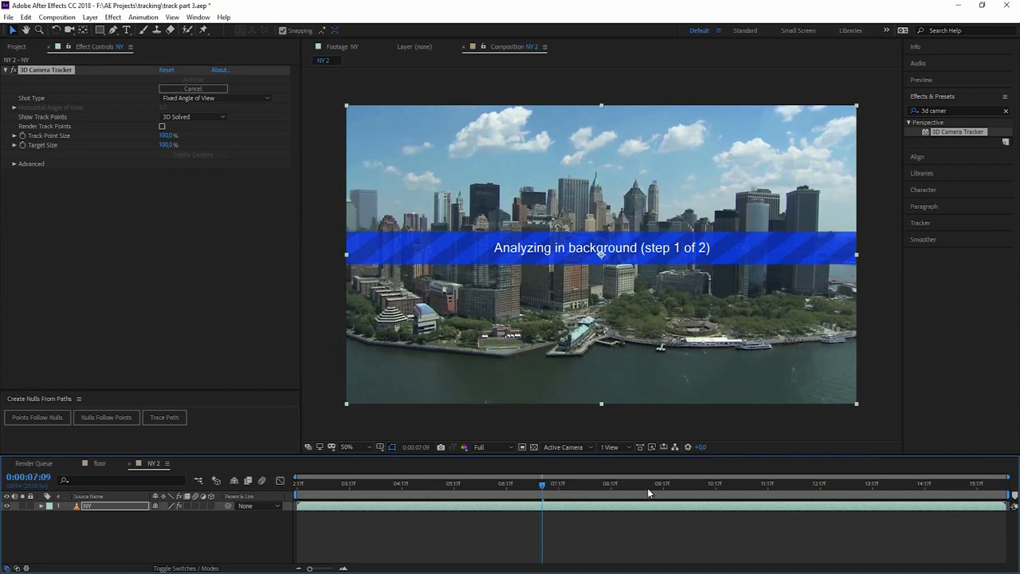
click(649, 485)
click(426, 484)
- Expand the tracker's Advanced settings and toggle Hide Warning Banner on and off
click(14, 164)
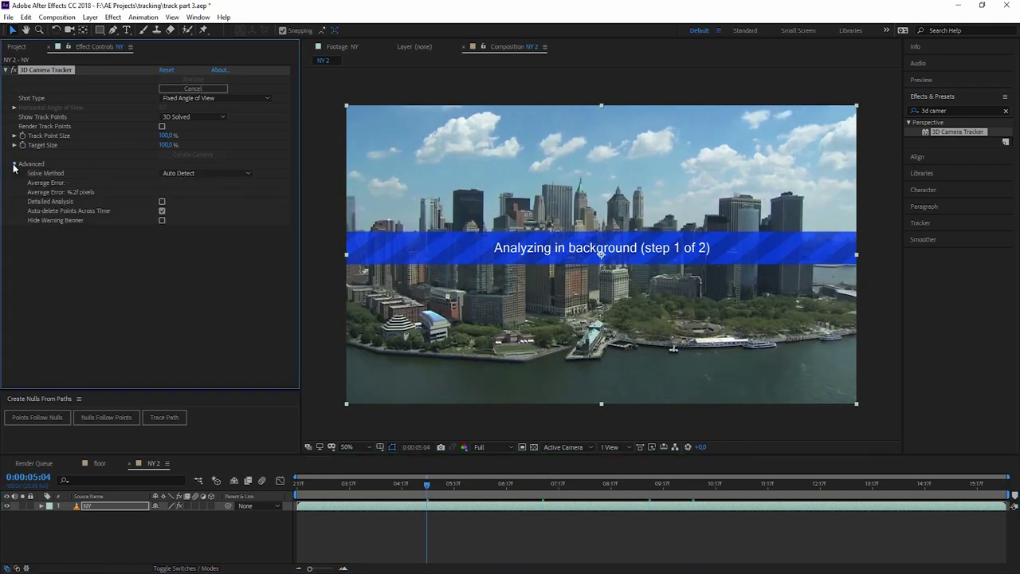
click(161, 220)
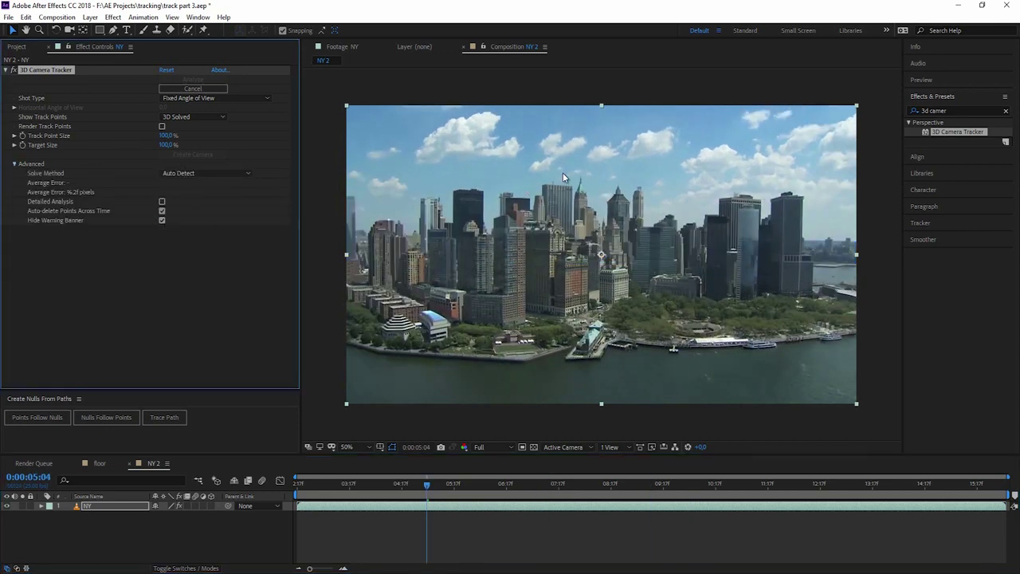
drag(687, 485, 598, 484)
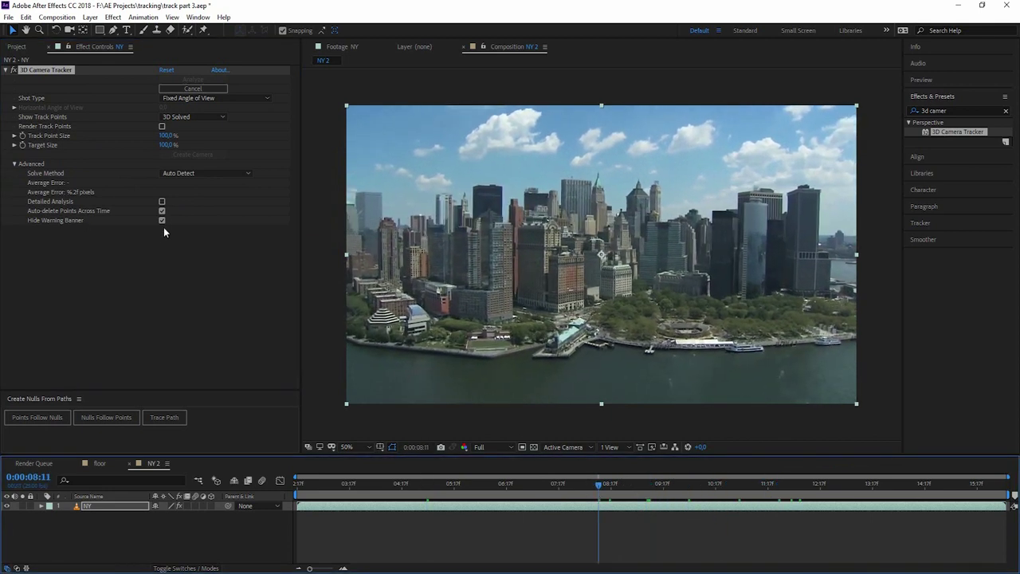
click(162, 220)
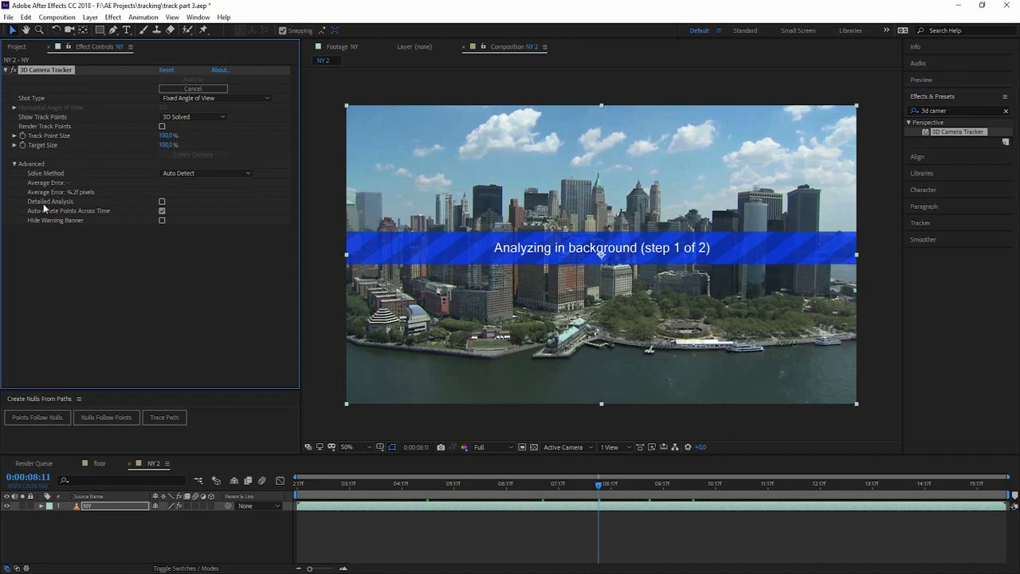
- Enable Detailed Analysis with the Typical solve method and let the skyline track re-solve
click(161, 210)
click(161, 201)
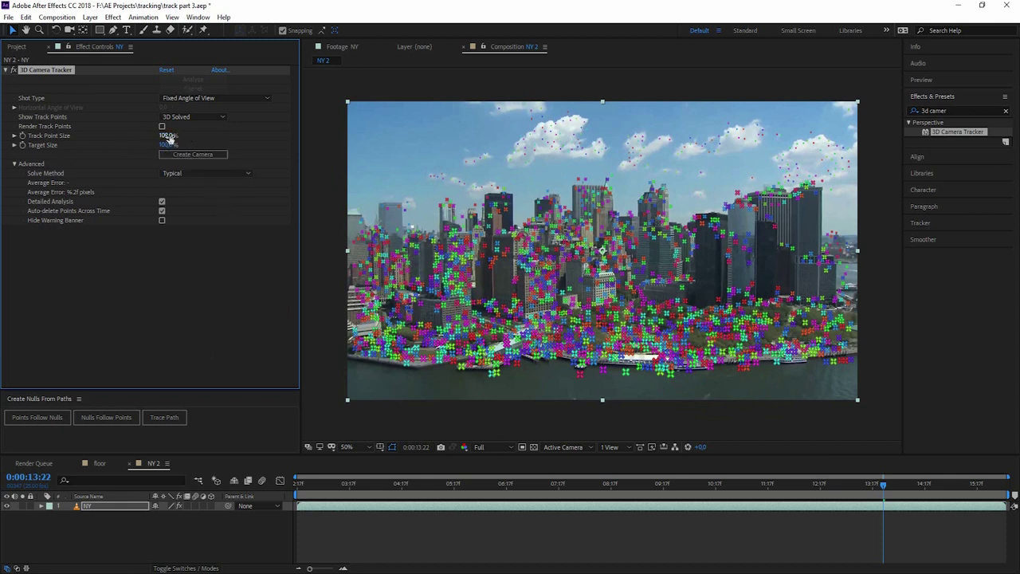
- Set Track Point Size to 104% and render the track points
mouse_move(177, 136)
mouse_down()
mouse_move(202, 134)
mouse_move(161, 134)
mouse_up()
click(362, 486)
drag(366, 492, 341, 486)
- Inspect the track points on the shoreline and buildings around 0:00:06:16–0:00:06:18
click(504, 485)
click(571, 524)
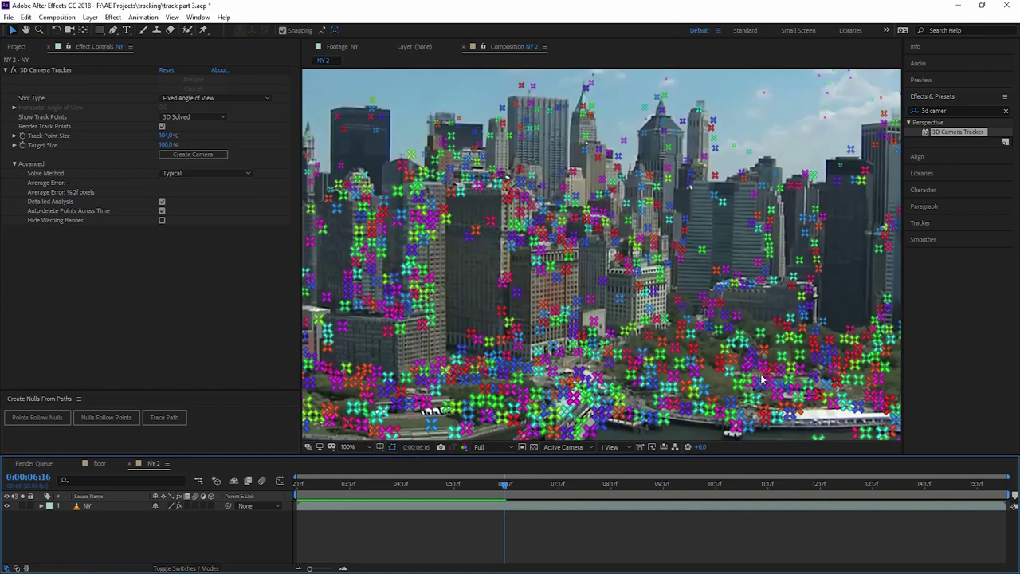
drag(762, 380, 766, 206)
drag(722, 231, 595, 273)
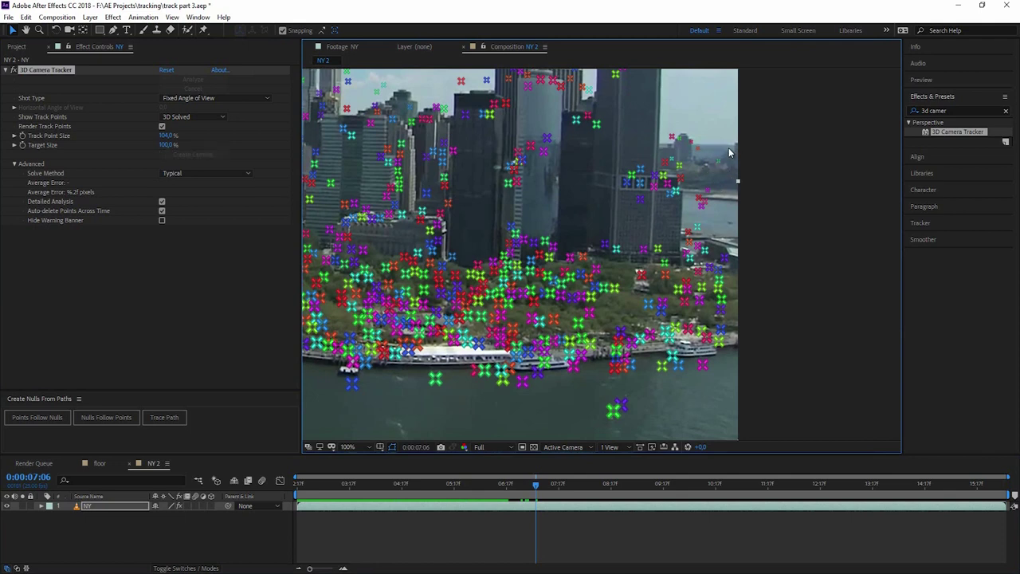
scroll(558, 176, down, 2)
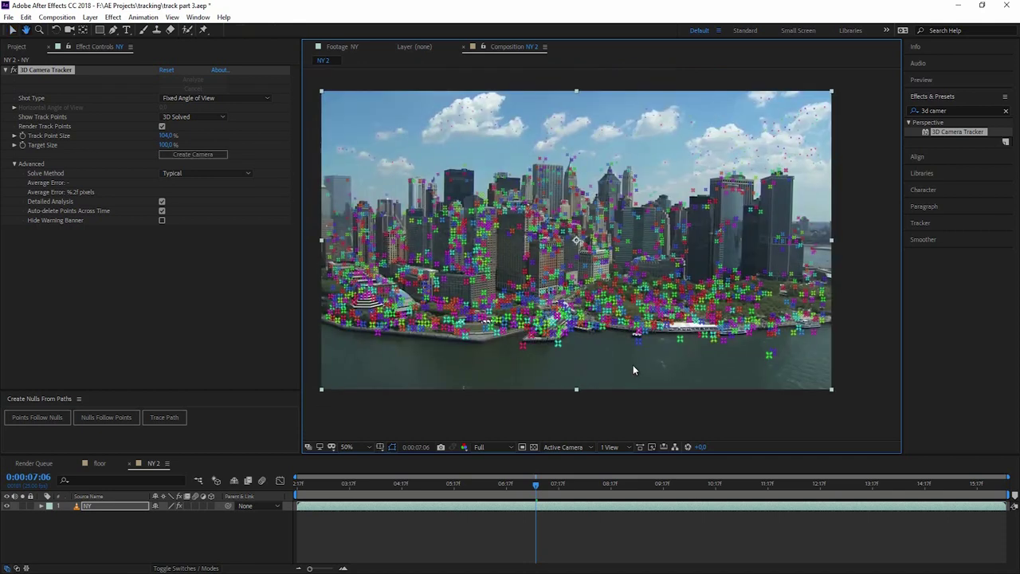
drag(537, 491, 642, 503)
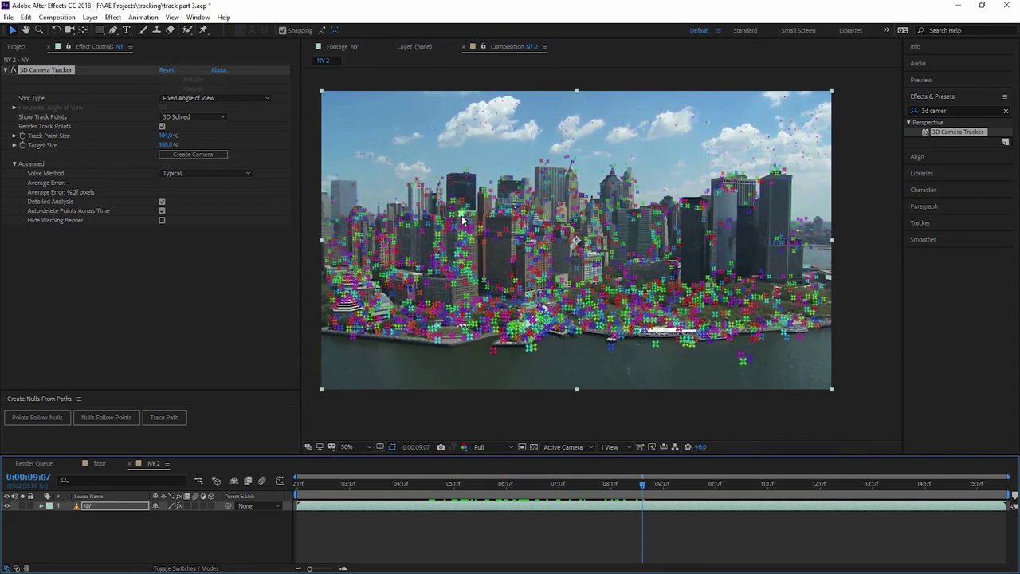
- Create a 3D Tracker Camera, preview its motion in Custom View 1, then return to Active Camera
click(202, 155)
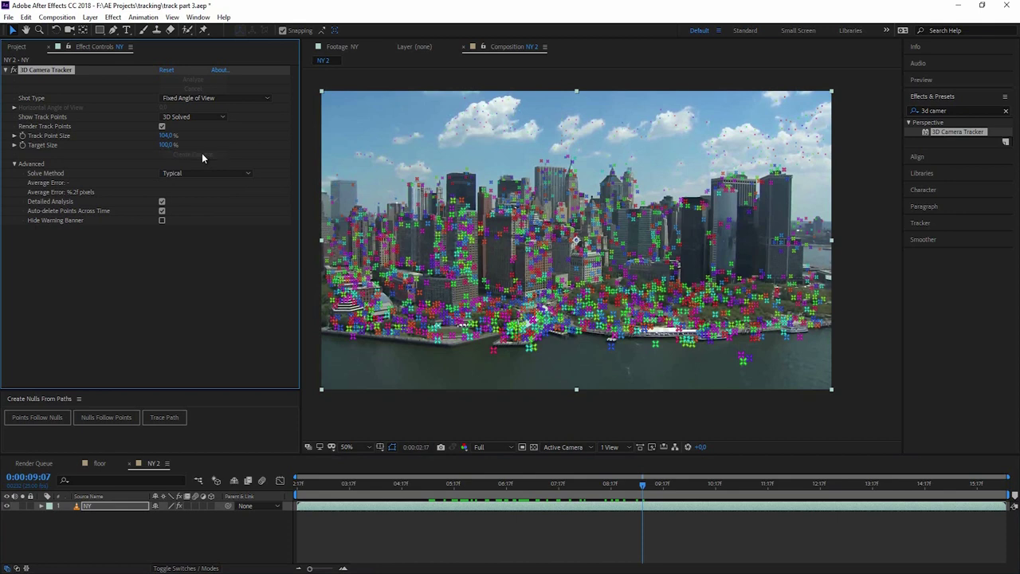
click(120, 506)
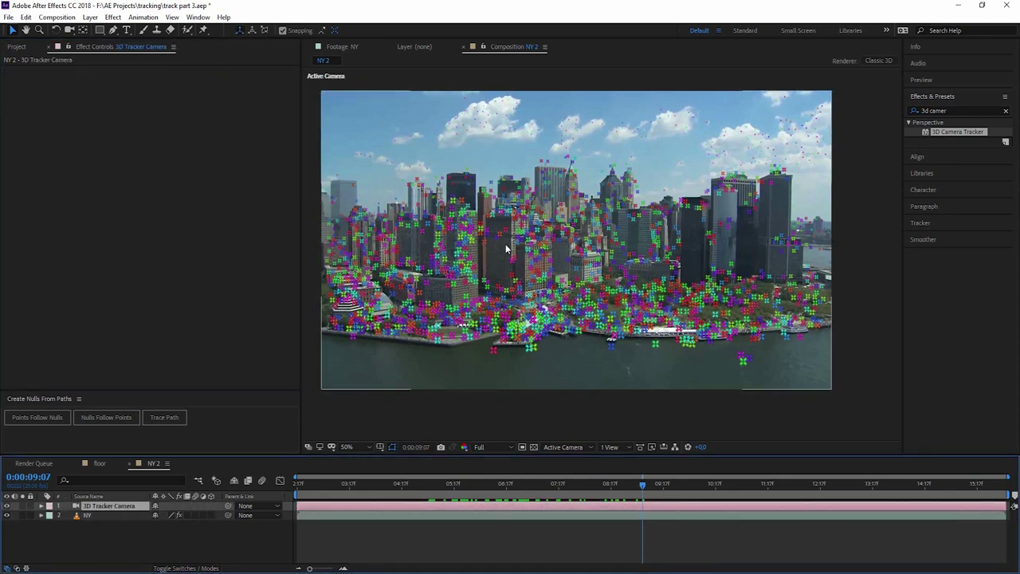
click(615, 446)
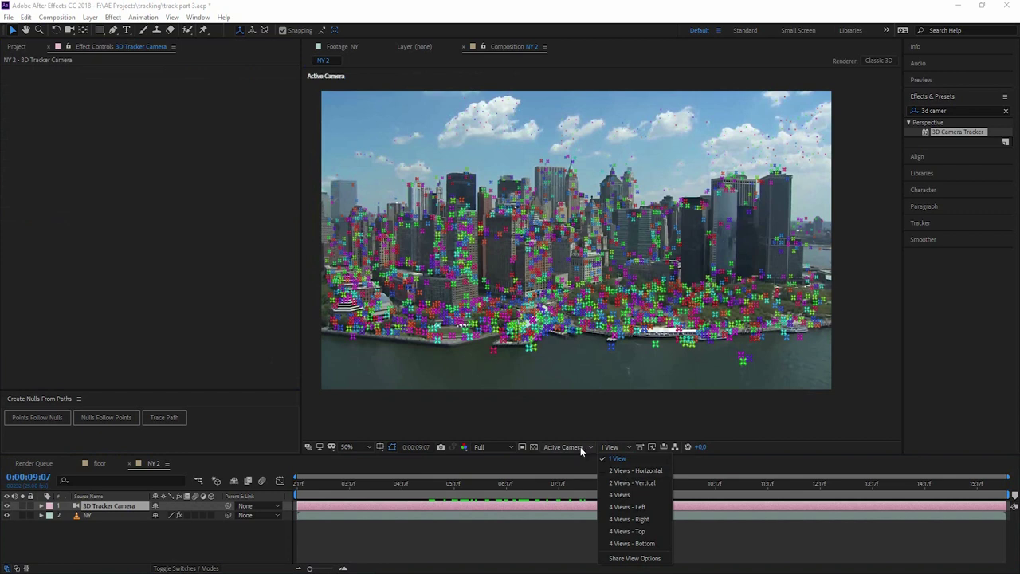
click(588, 447)
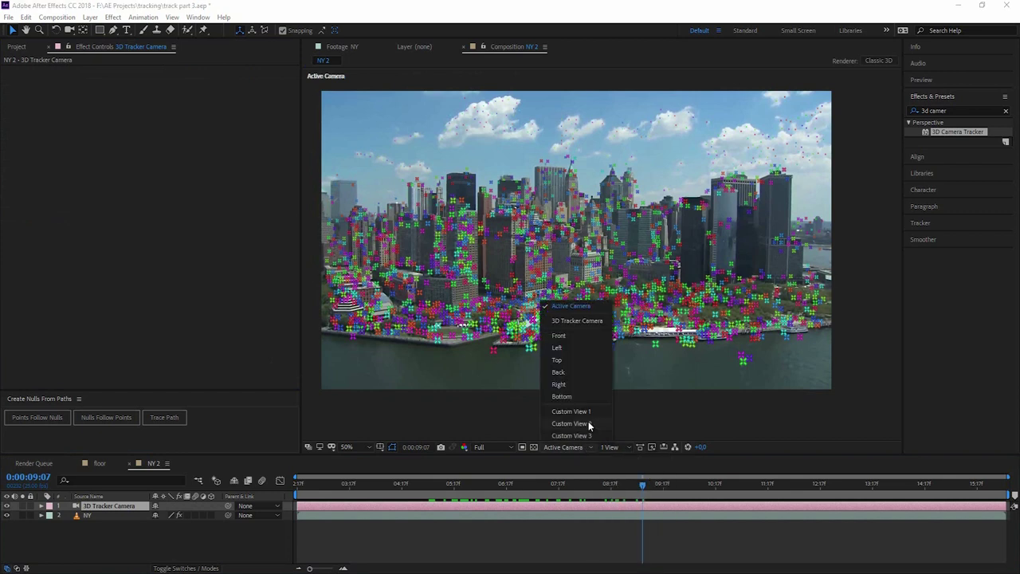
click(587, 411)
drag(336, 516, 438, 498)
key(F12)
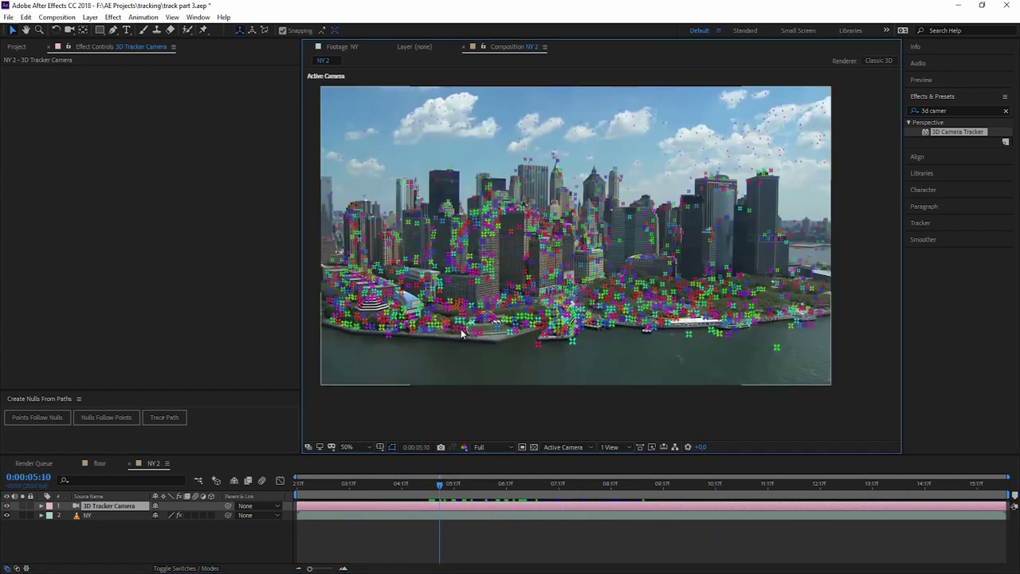
- Create a text layer at the track point on the central skyline tower
scroll(456, 211, up, 2)
key(h)
drag(455, 211, 526, 341)
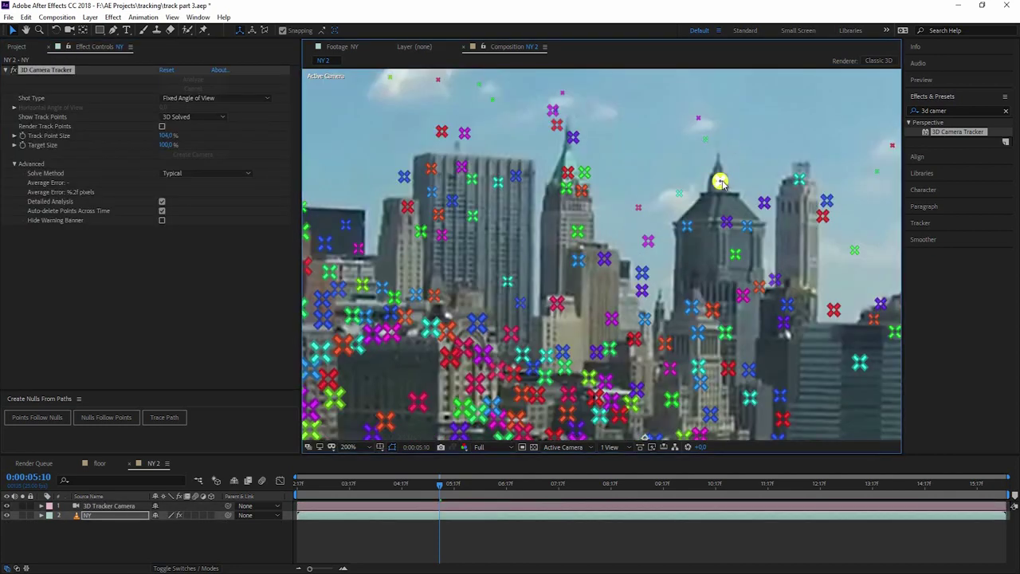
right_click(720, 182)
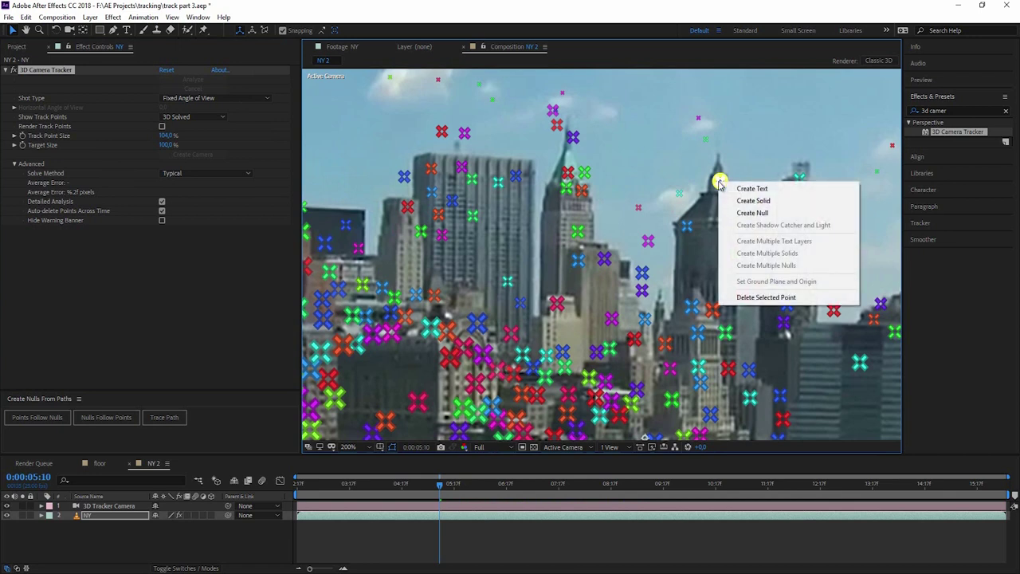
click(752, 189)
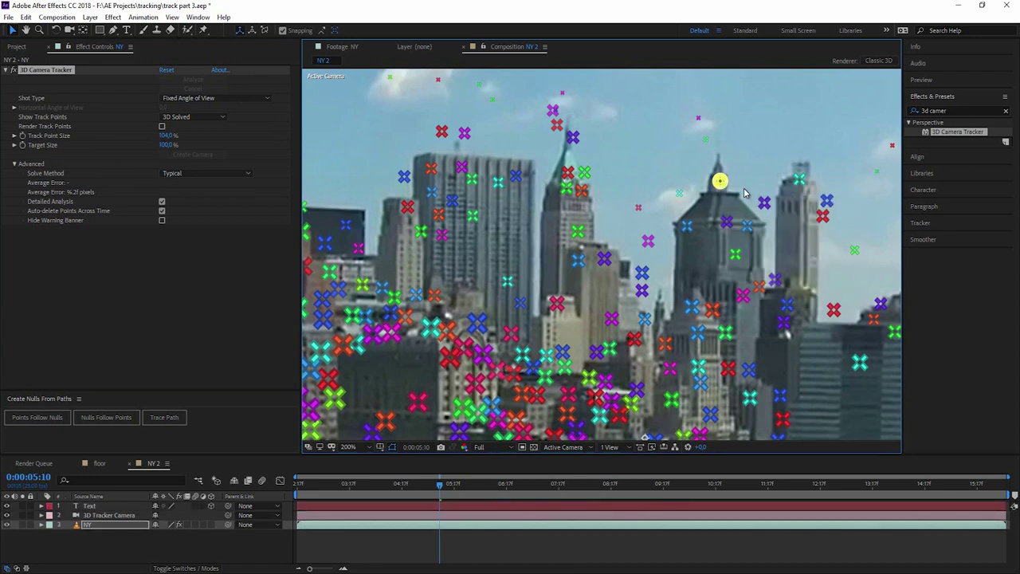
- Frame the tower spire and increase the new text's font size
scroll(717, 175, up, 2)
key(w)
scroll(848, 173, down, 2)
scroll(844, 175, up, 4)
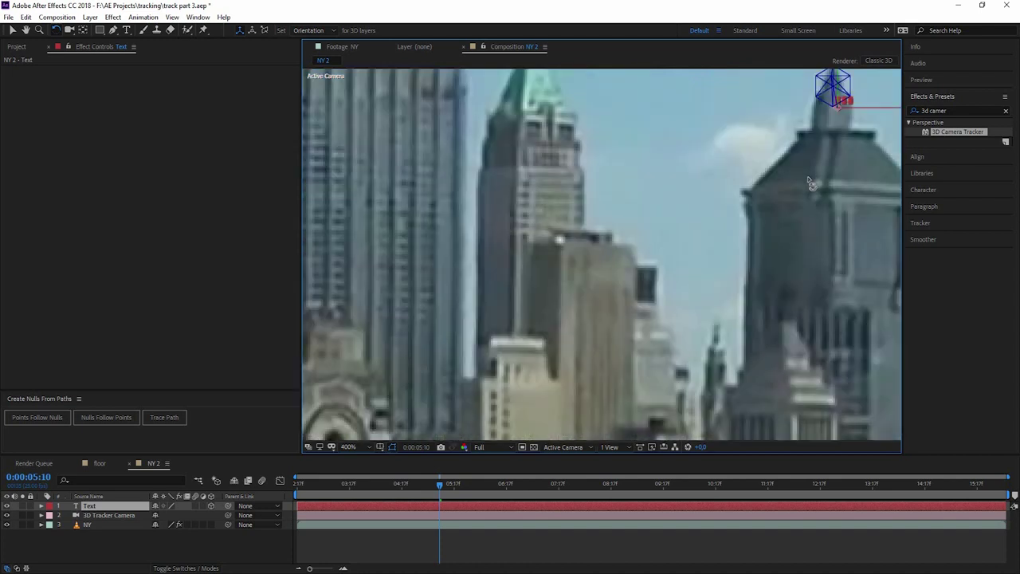
drag(808, 182, 410, 417)
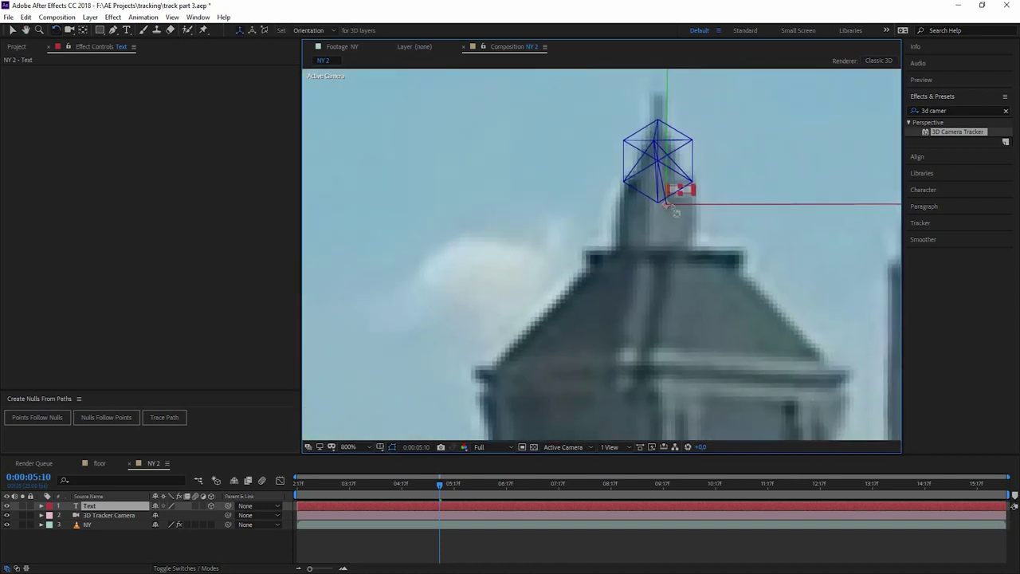
double_click(100, 510)
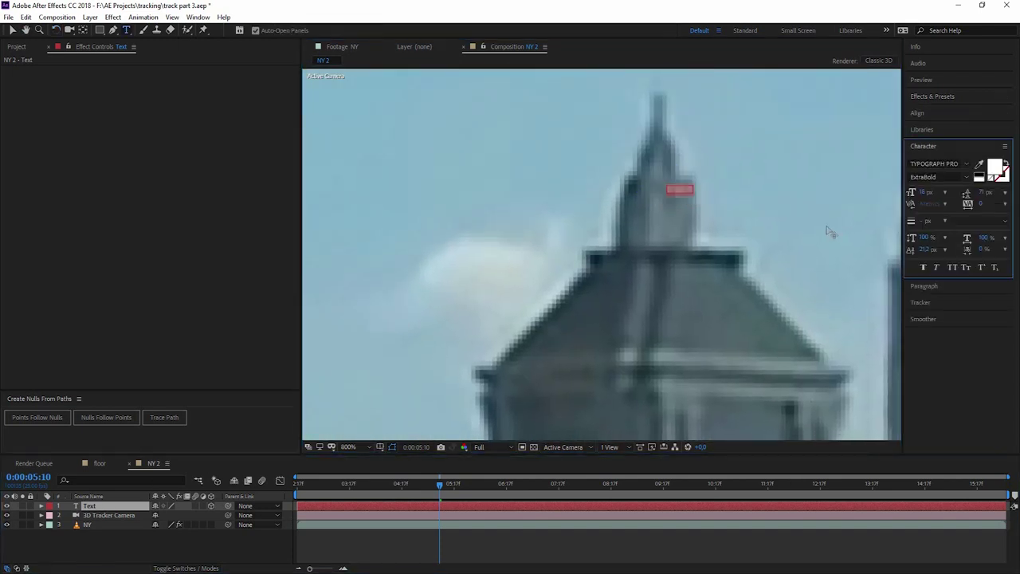
drag(926, 193, 968, 190)
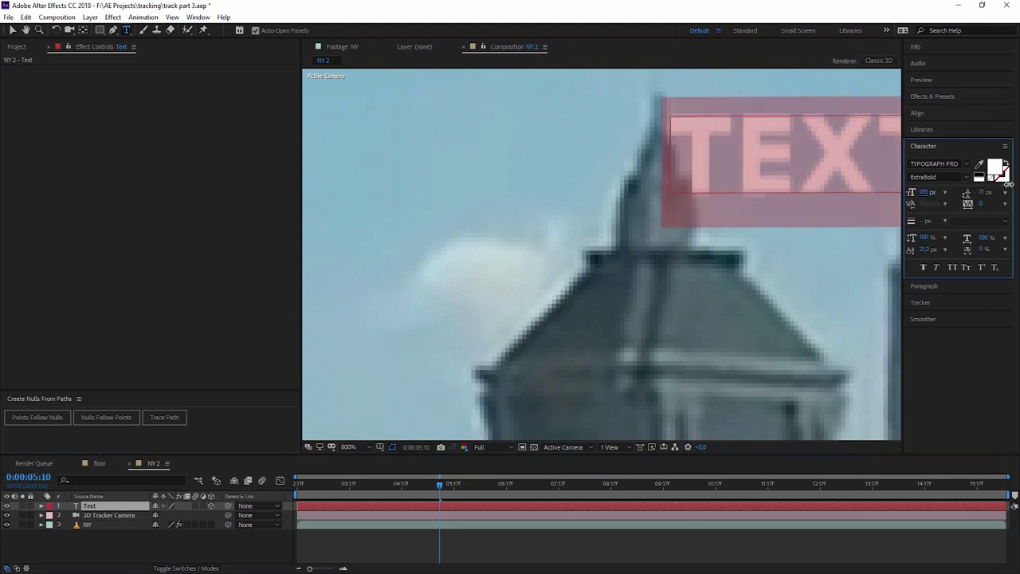
scroll(834, 173, down, 2)
- Change the label text to HOUSE 01 and preview the composition
click(709, 195)
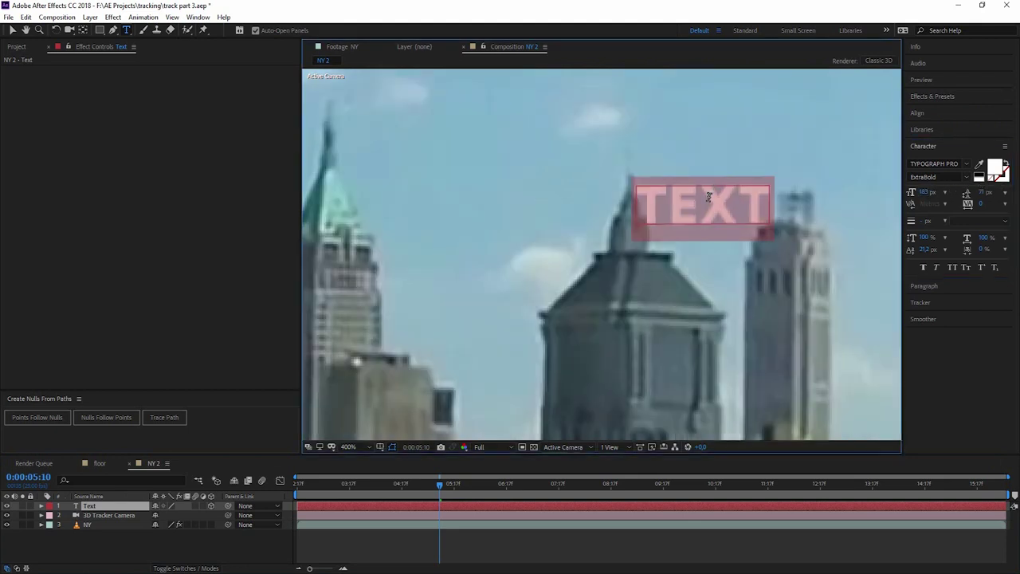
text(HOUSE)
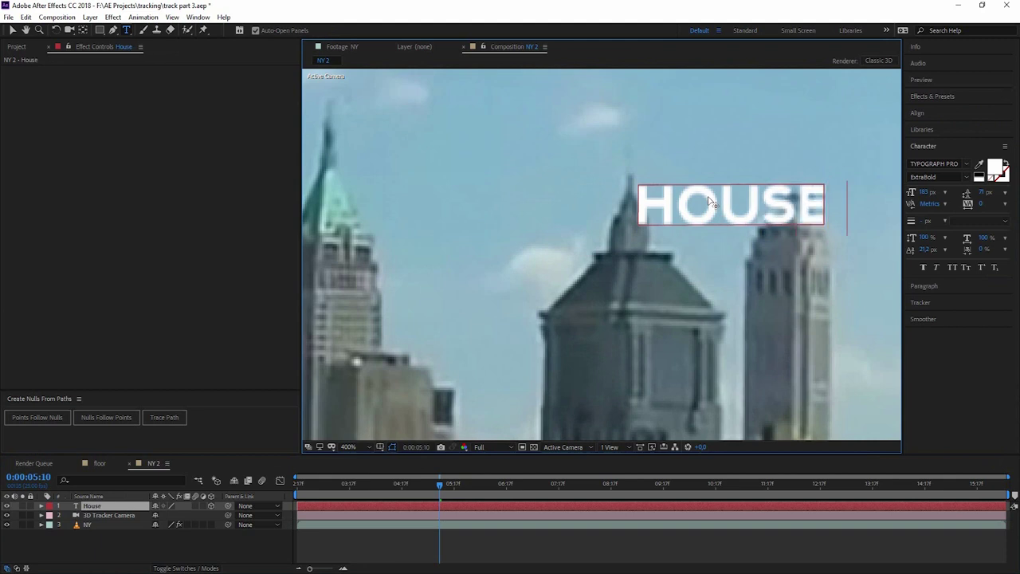
text( 01)
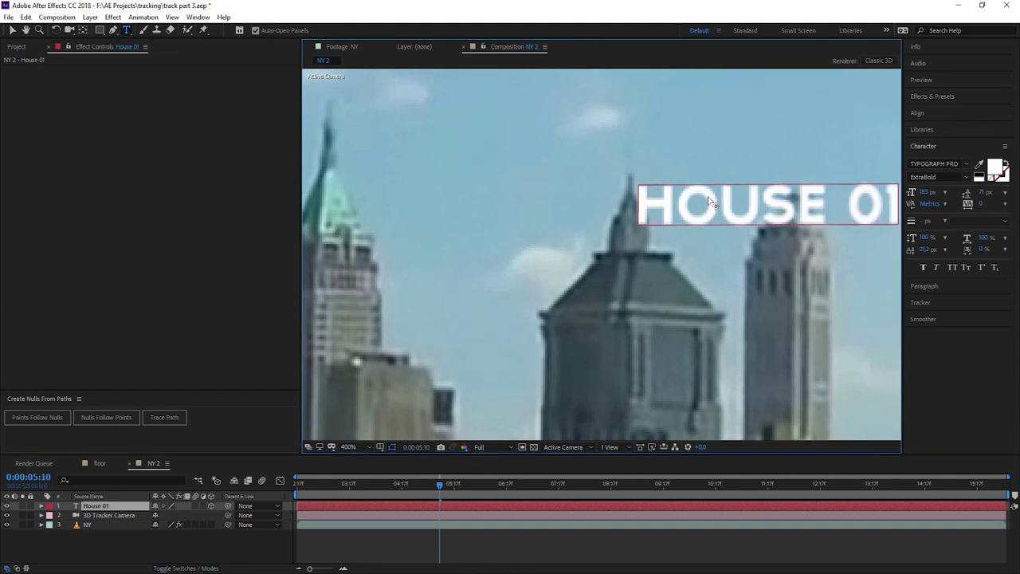
scroll(710, 201, down, 1)
click(12, 29)
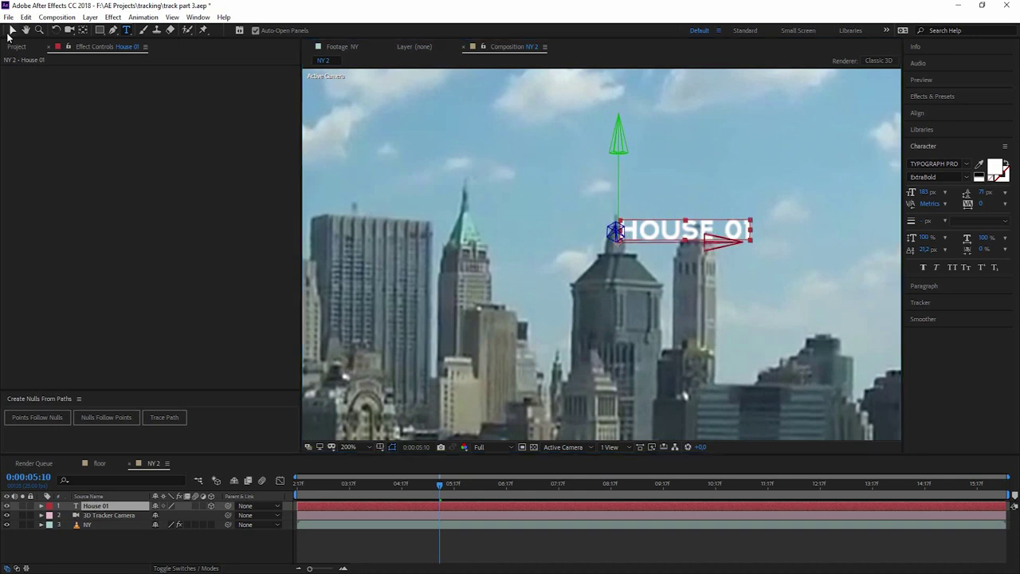
scroll(654, 222, down, 3)
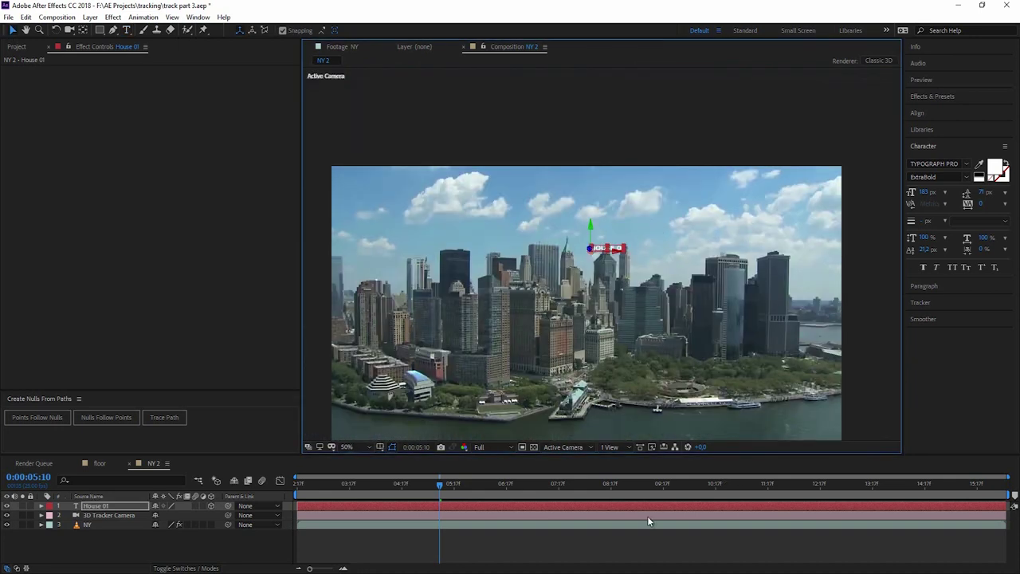
key(space)
- Show the NY layer's track points and add a TEXT label on a left building
click(362, 549)
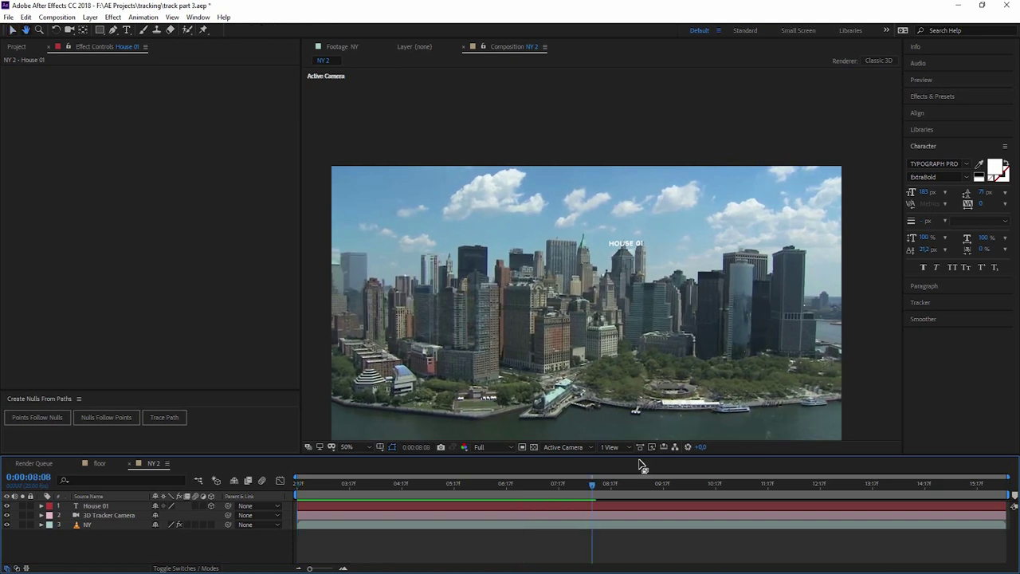
click(93, 525)
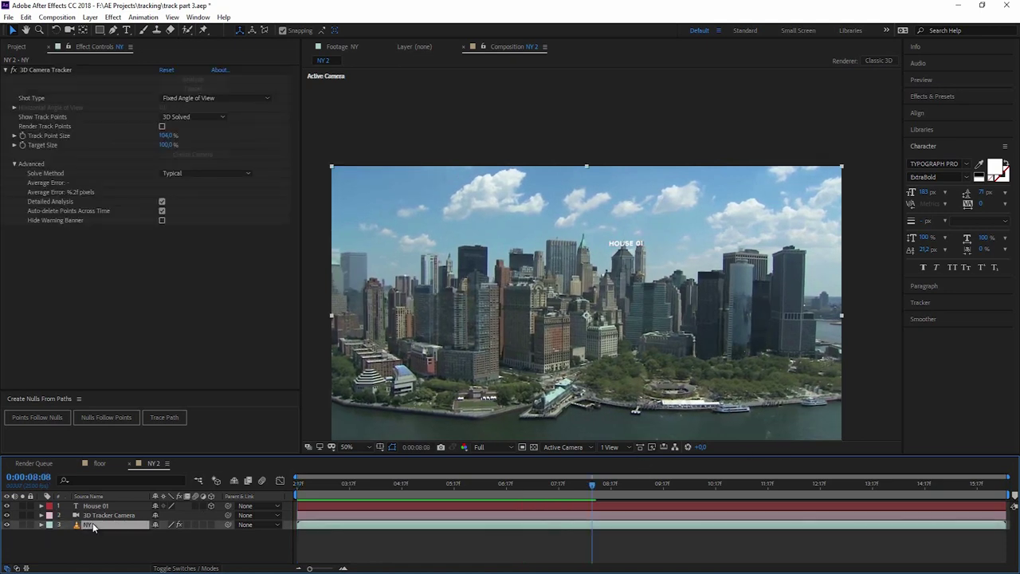
click(50, 70)
scroll(418, 270, up, 2)
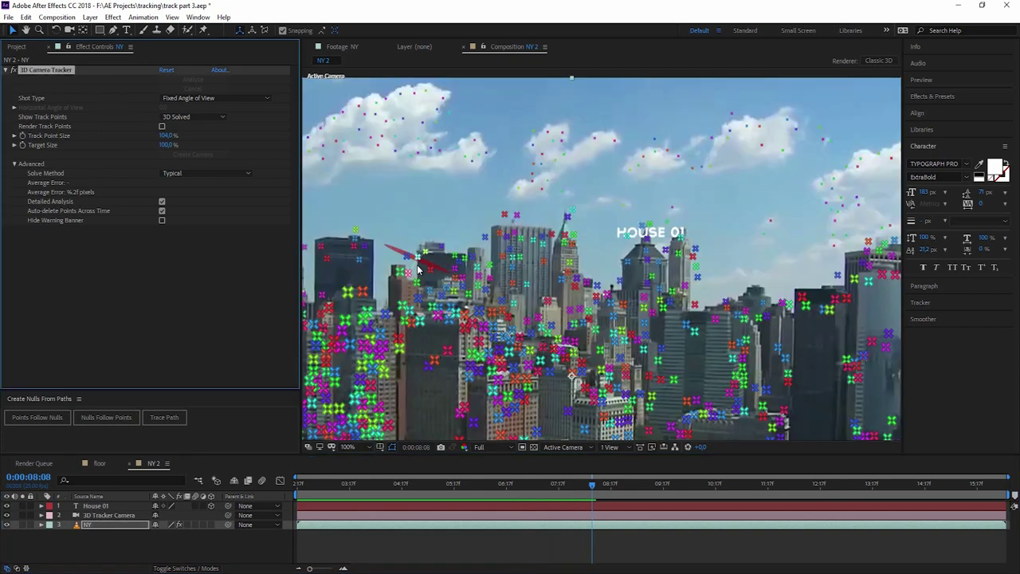
drag(418, 269, 586, 102)
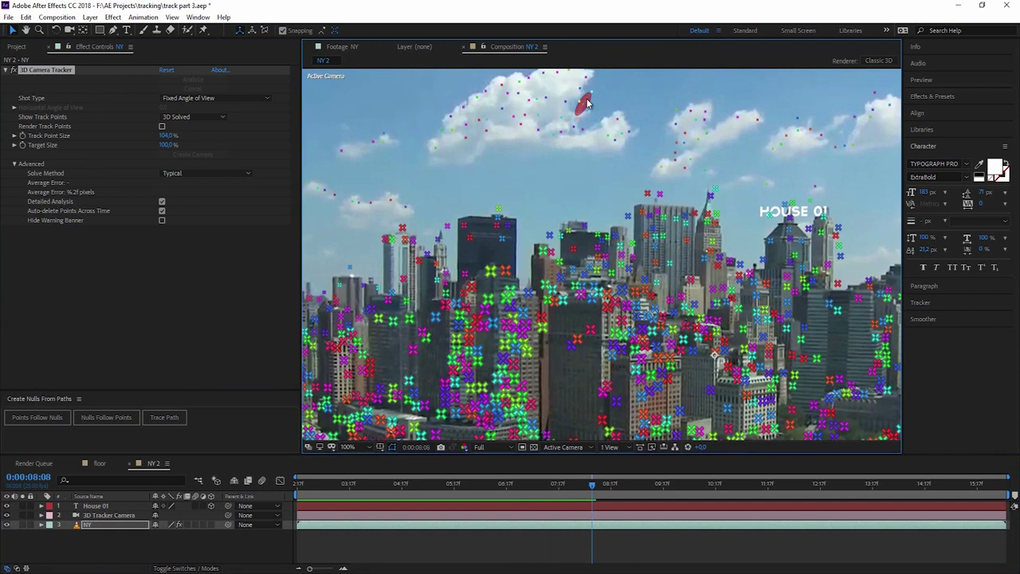
click(498, 223)
right_click(498, 221)
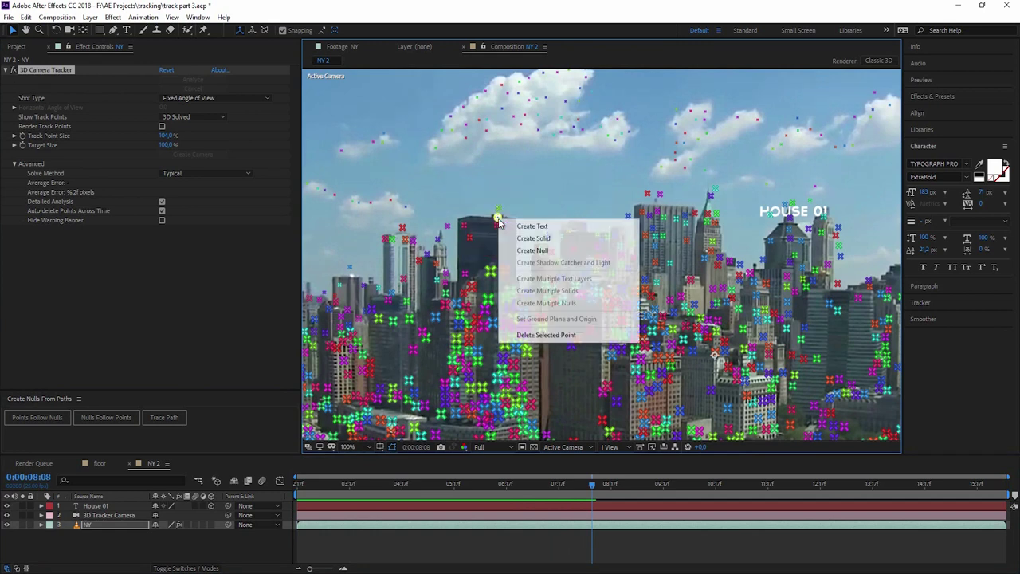
click(525, 226)
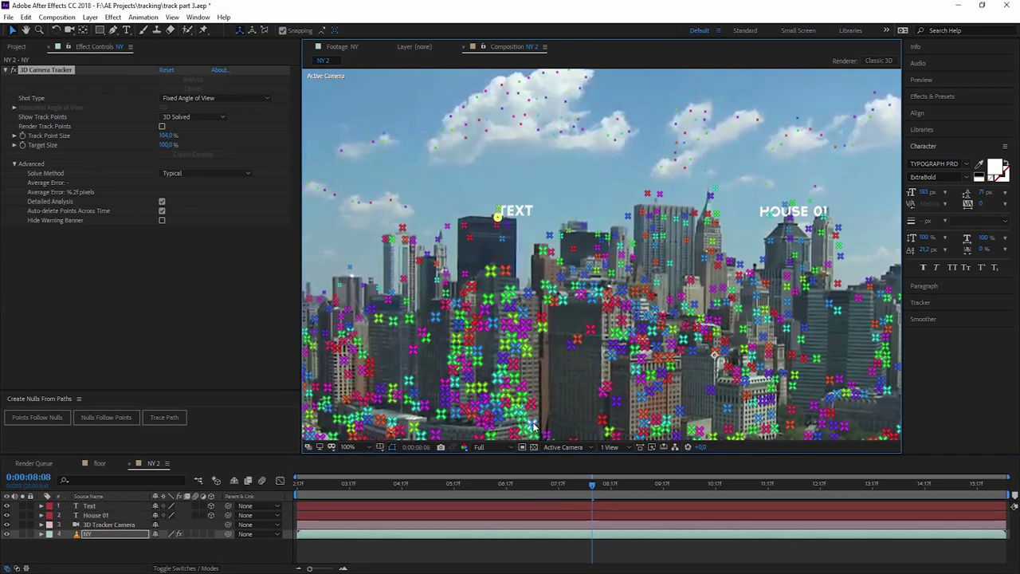
- Add TEXT labels at waterfront and shoreline track points
drag(534, 427, 642, 248)
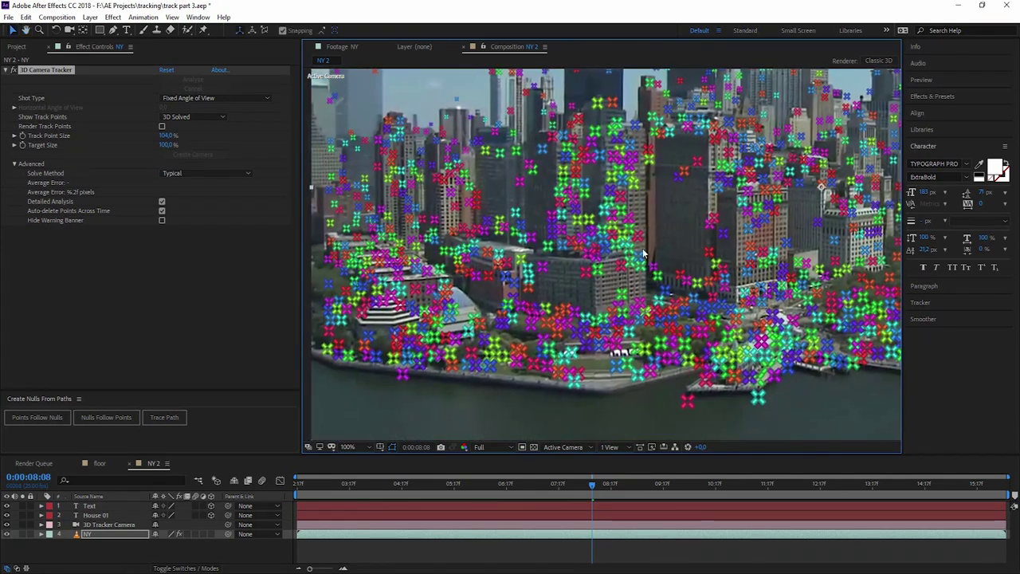
right_click(597, 274)
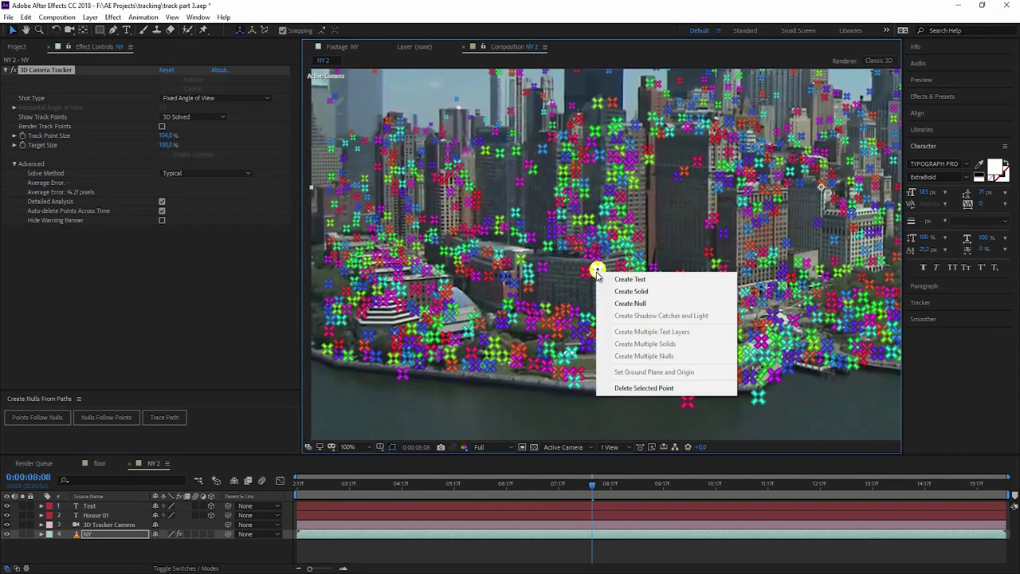
click(609, 278)
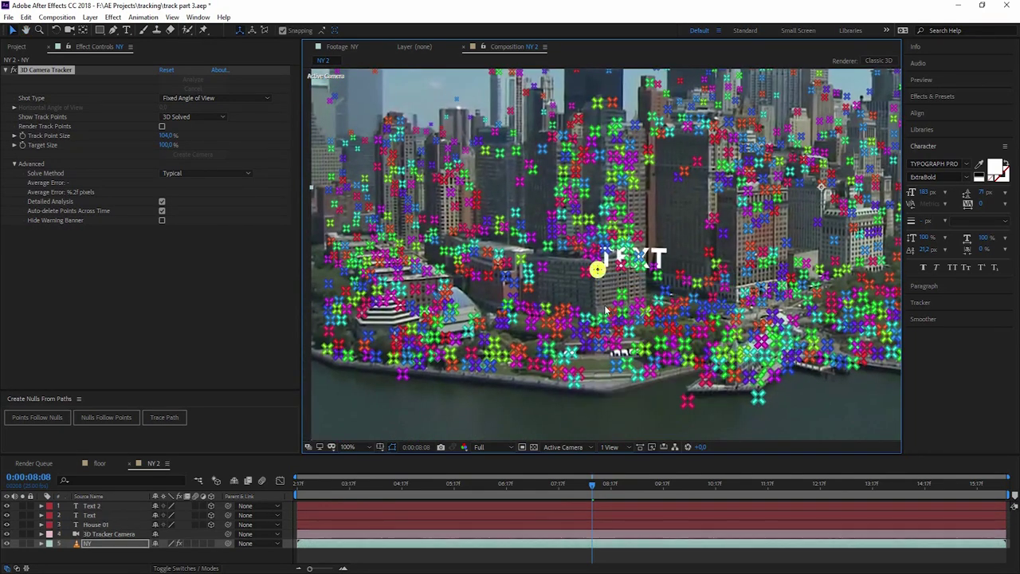
right_click(732, 375)
click(751, 387)
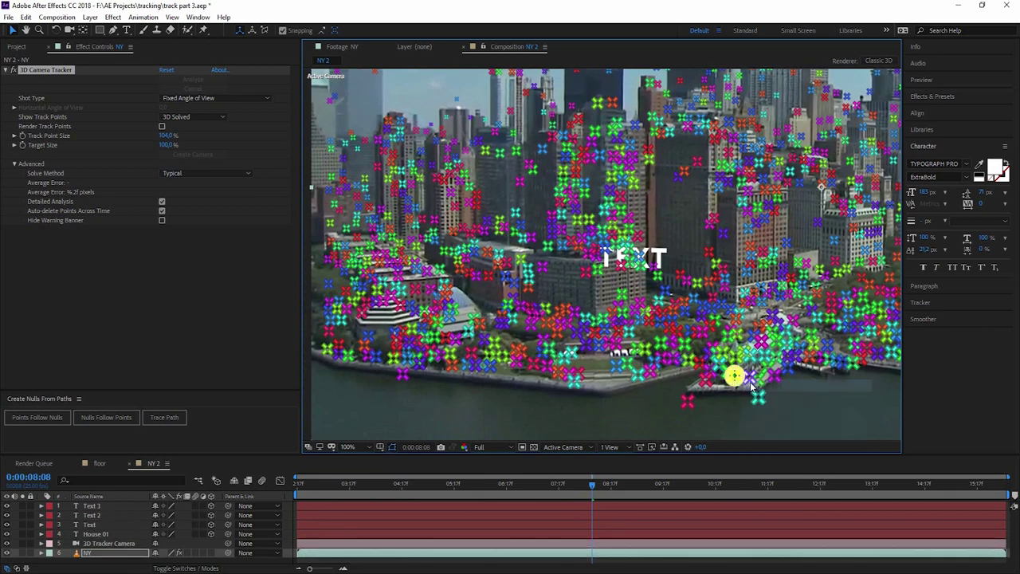
right_click(844, 392)
click(598, 425)
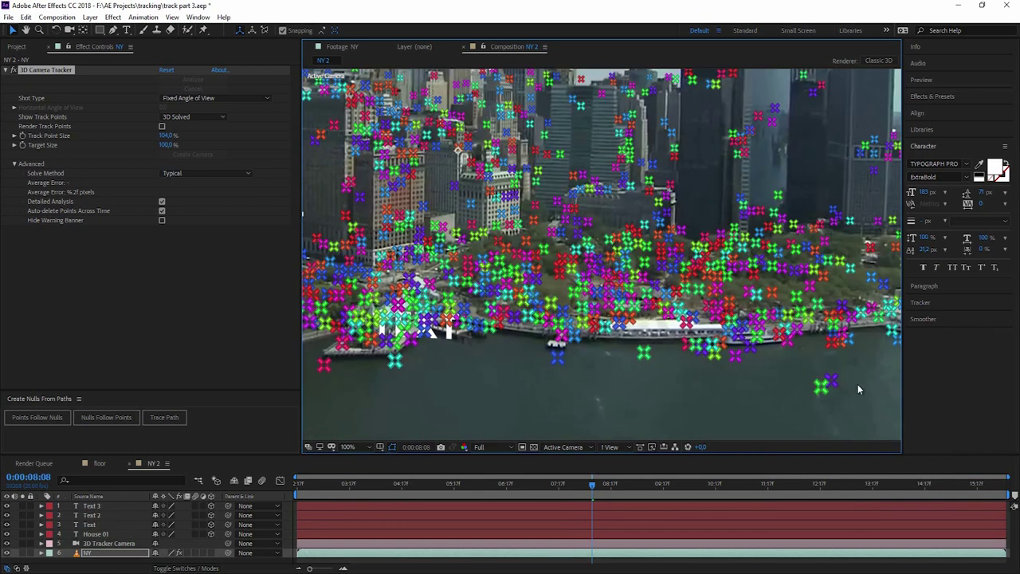
click(821, 388)
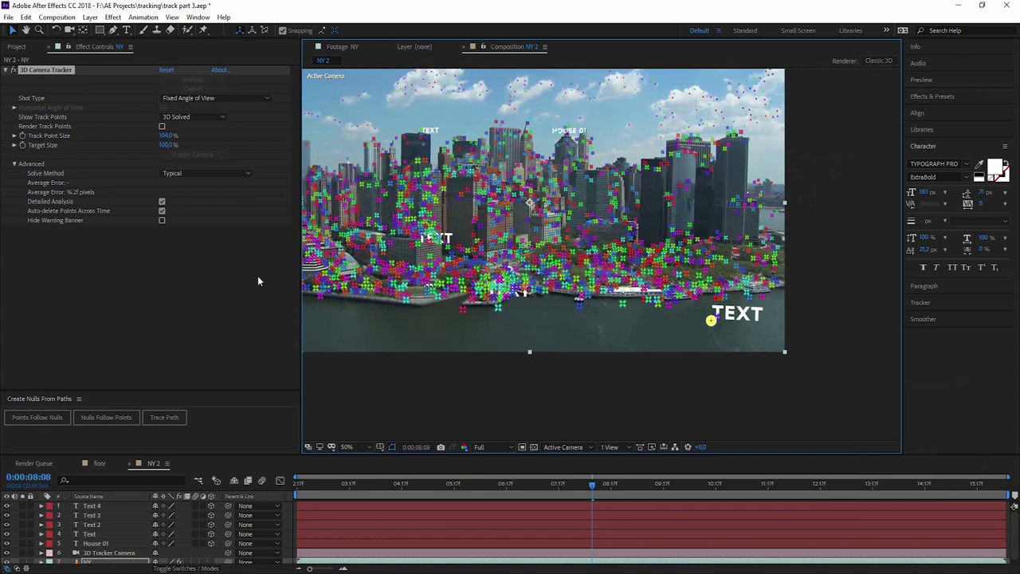
- Add further TEXT labels on the upper skyline and the right-hand building
right_click(326, 255)
click(343, 261)
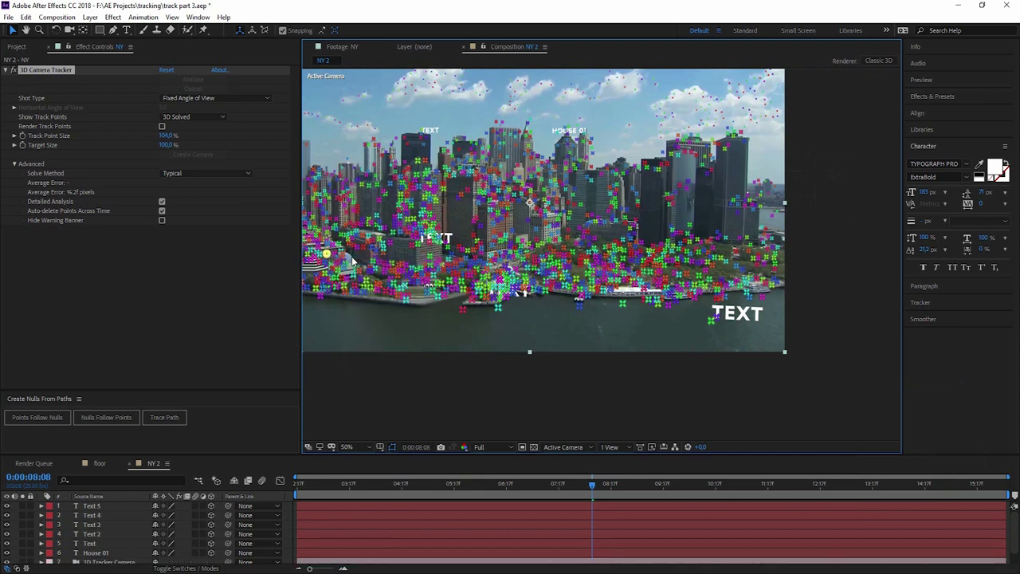
key(period)
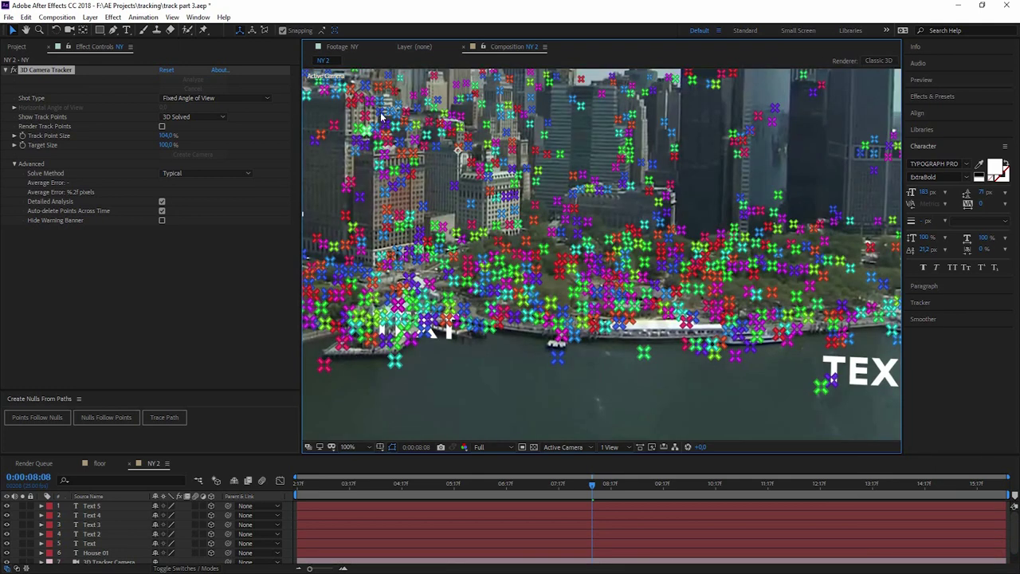
drag(448, 93, 434, 178)
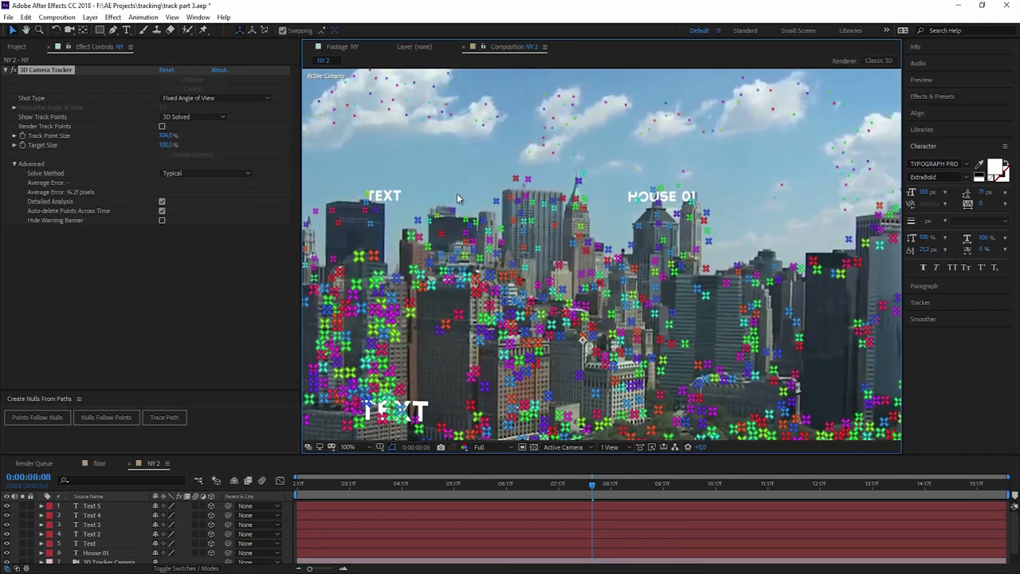
right_click(455, 215)
click(478, 220)
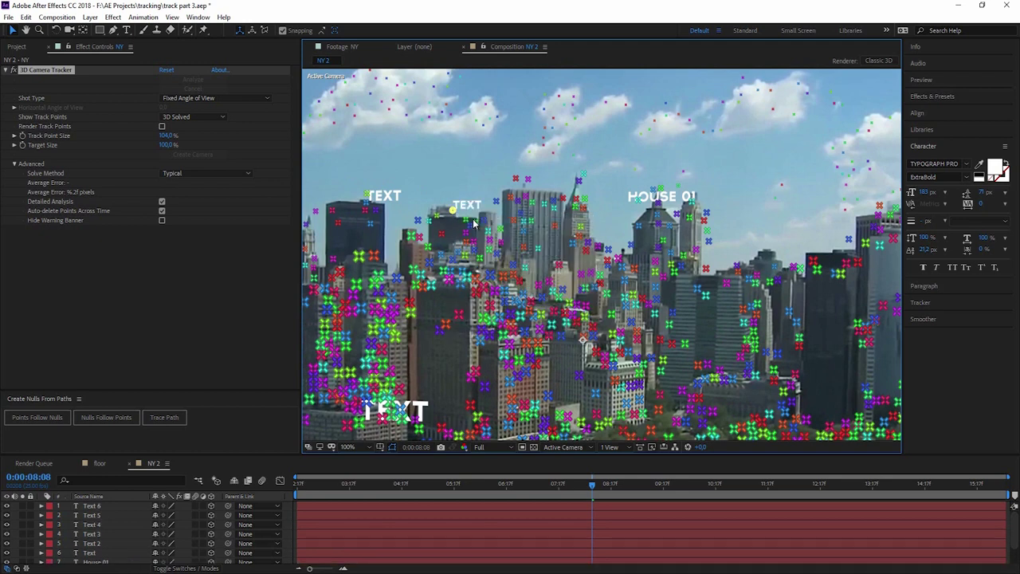
key(comma)
click(295, 484)
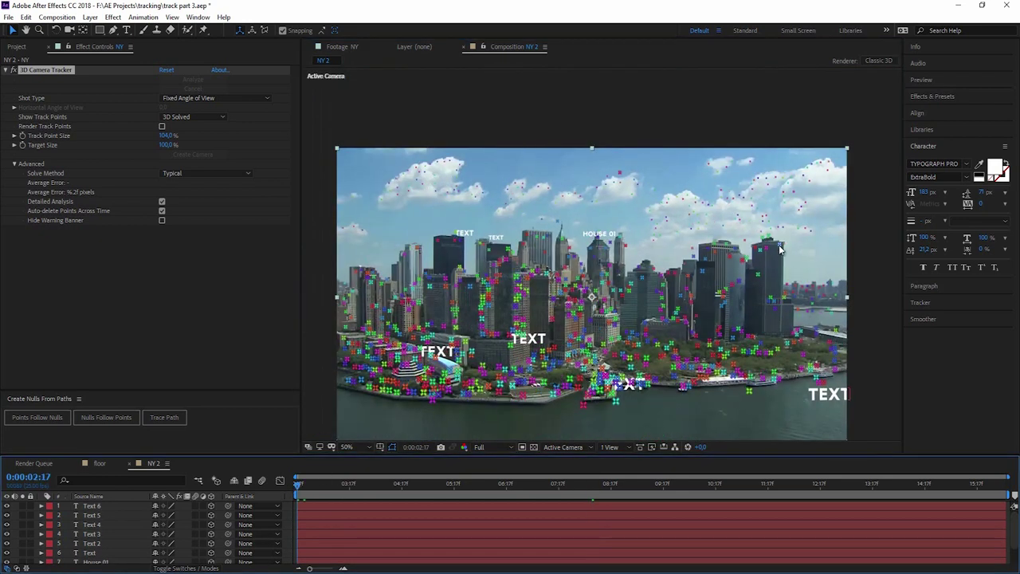
right_click(846, 237)
click(864, 239)
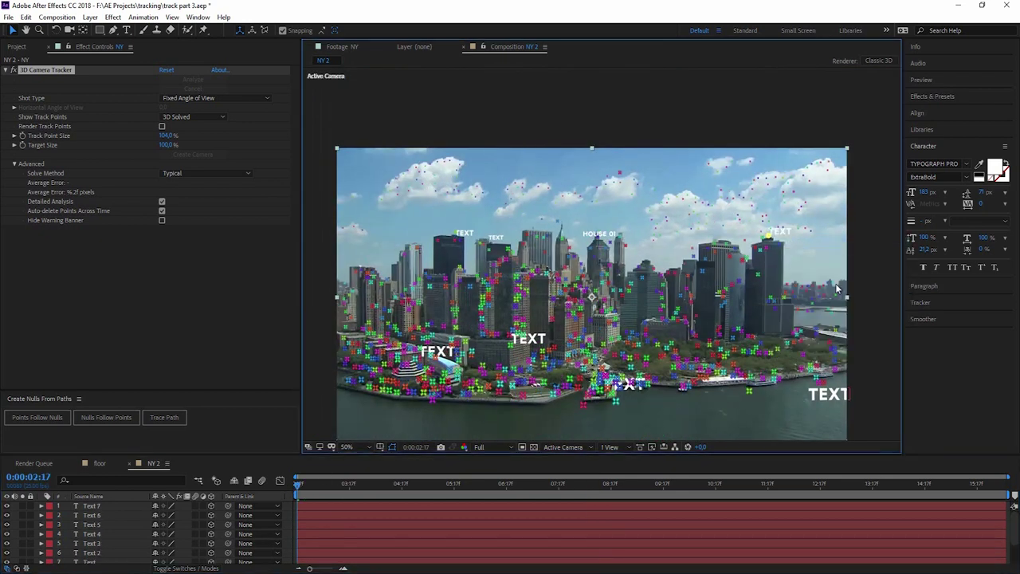
key(space)
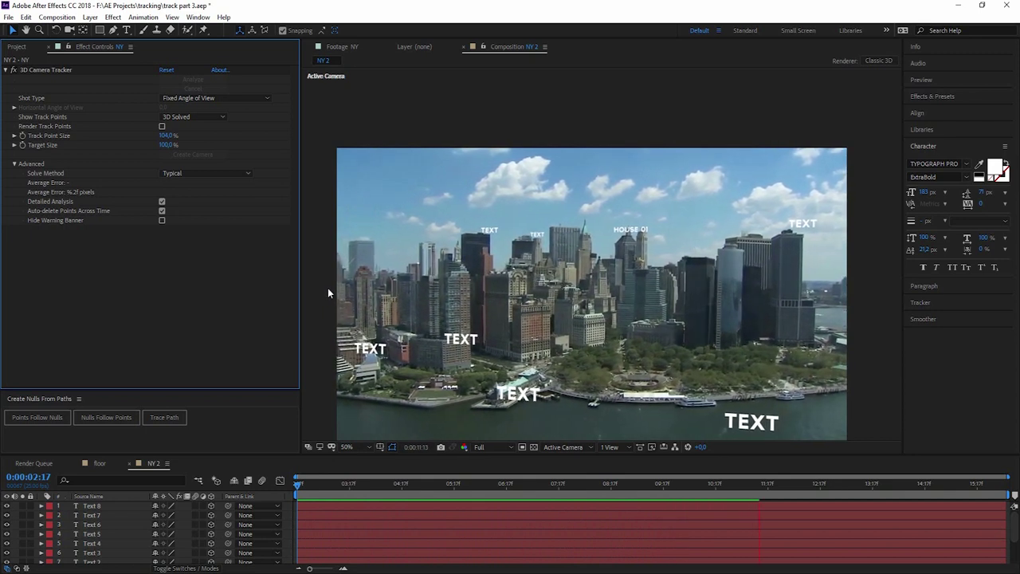
key(space)
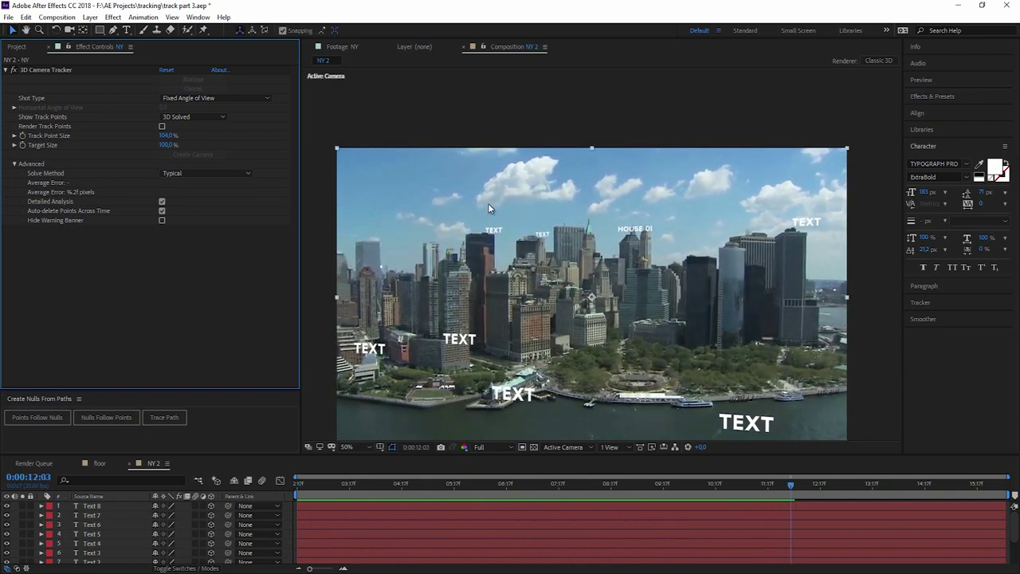
scroll(101, 559, down, 2)
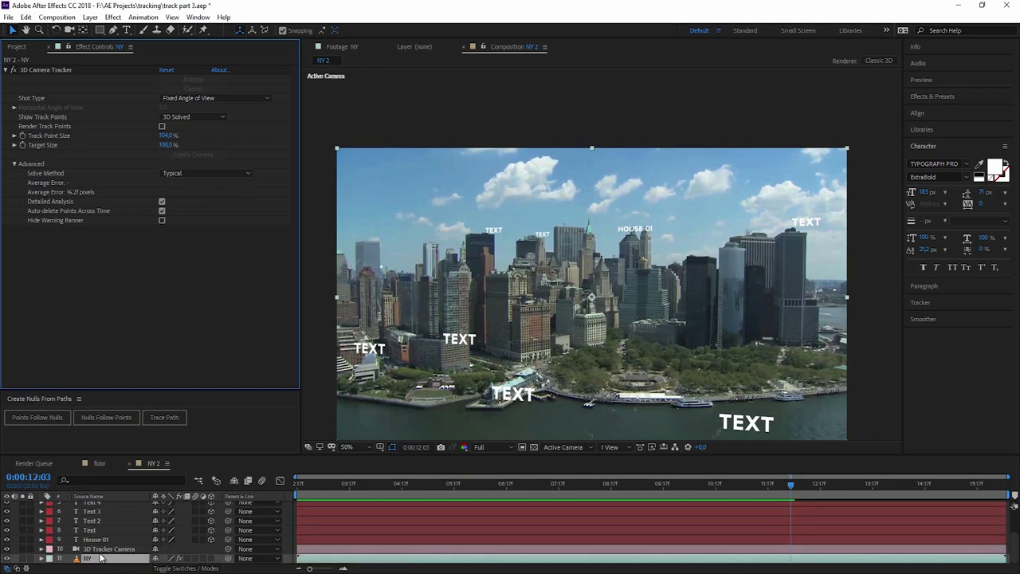
- Select four track points on the right-hand tall building and create a solid from them
click(64, 70)
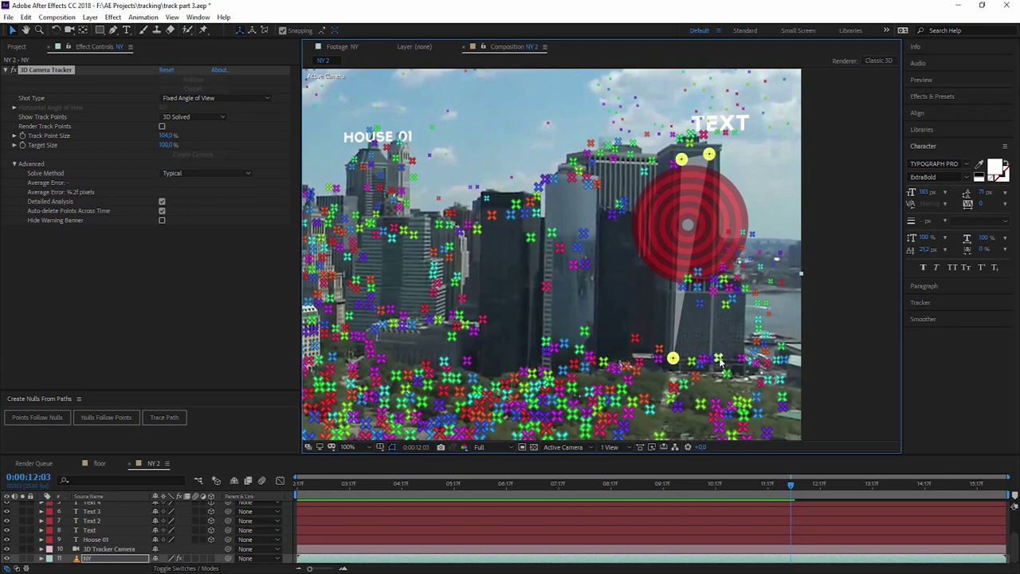
shift+click(719, 361)
right_click(710, 154)
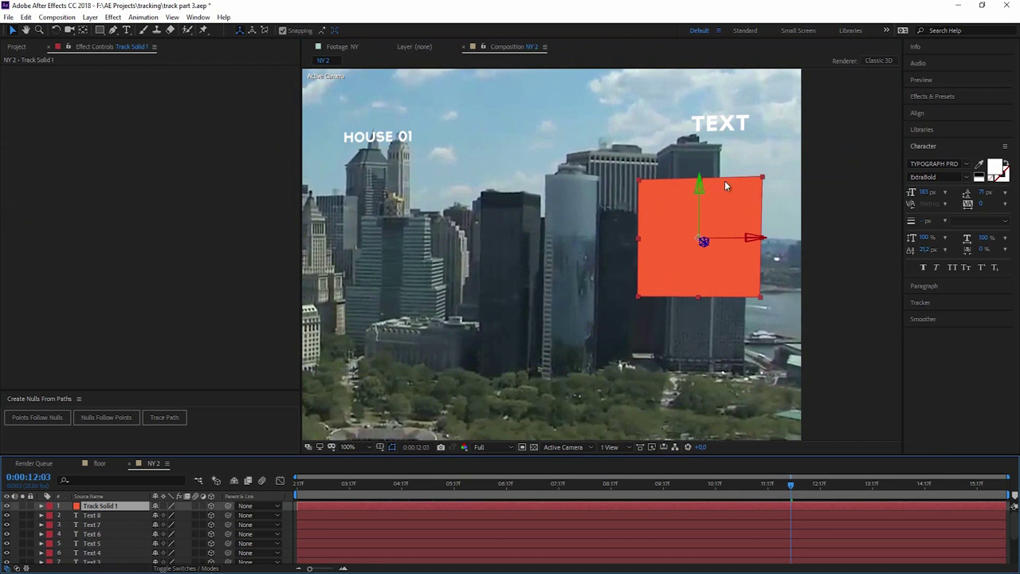
- Stretch and nudge Track Solid 1 to cover the tower face from rooftop down, viewing at 50%
drag(698, 297, 698, 327)
drag(699, 137, 702, 139)
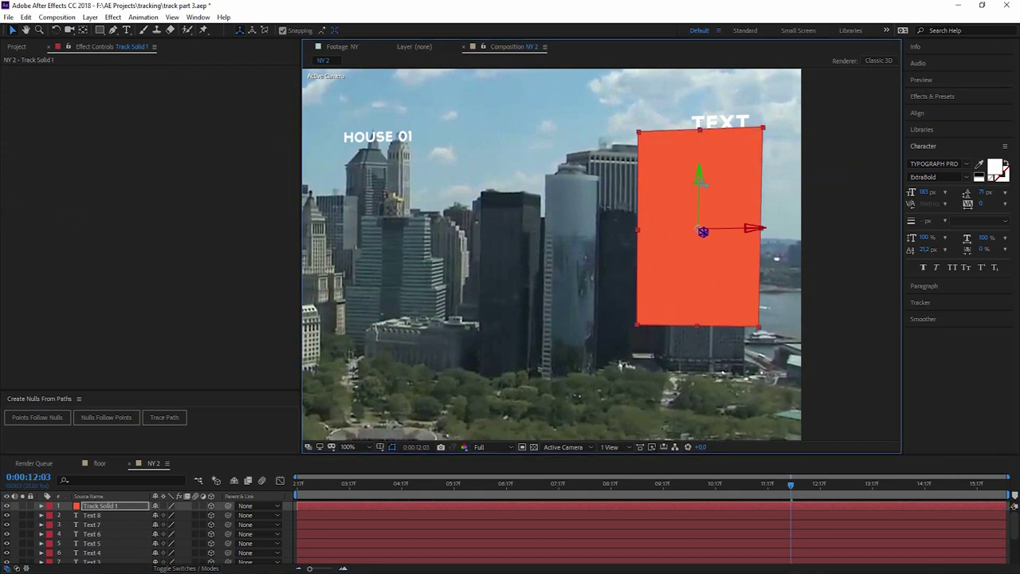
drag(668, 306, 704, 260)
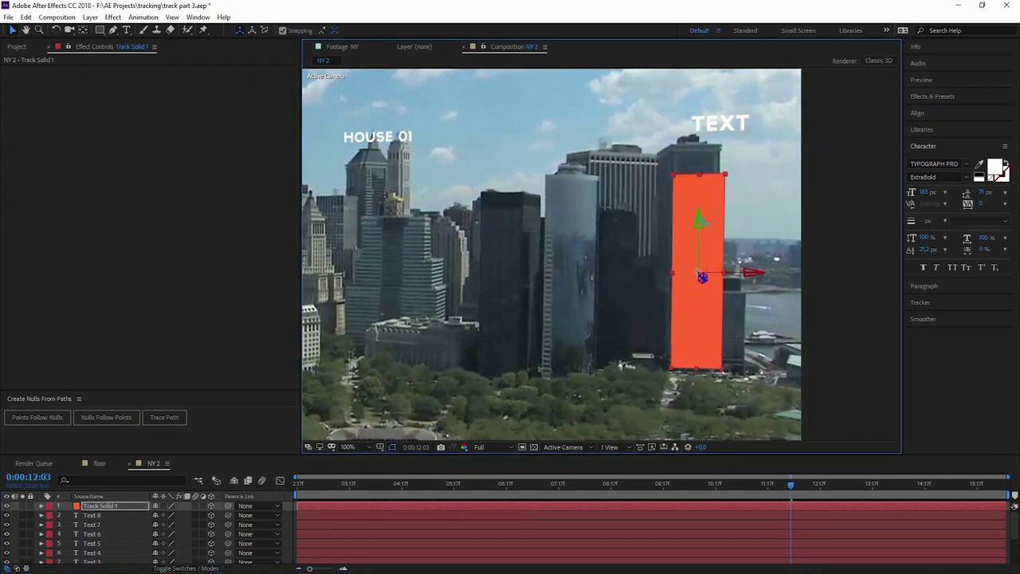
key(Up)
key(Up)
key(Up)
key(Up)
key(Up)
key(Up)
key(Up)
key(Up)
key(Up)
key(Up)
key(Up)
key(Up)
key(Up)
key(Up)
key(Up)
key(Up)
key(Up)
key(Up)
key(Up)
key(Up)
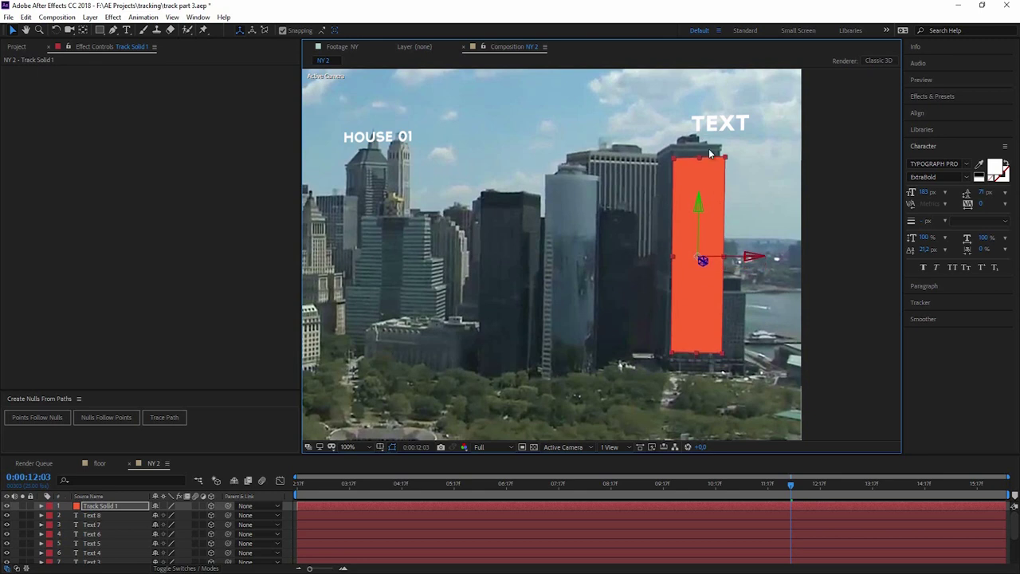
drag(698, 157, 699, 148)
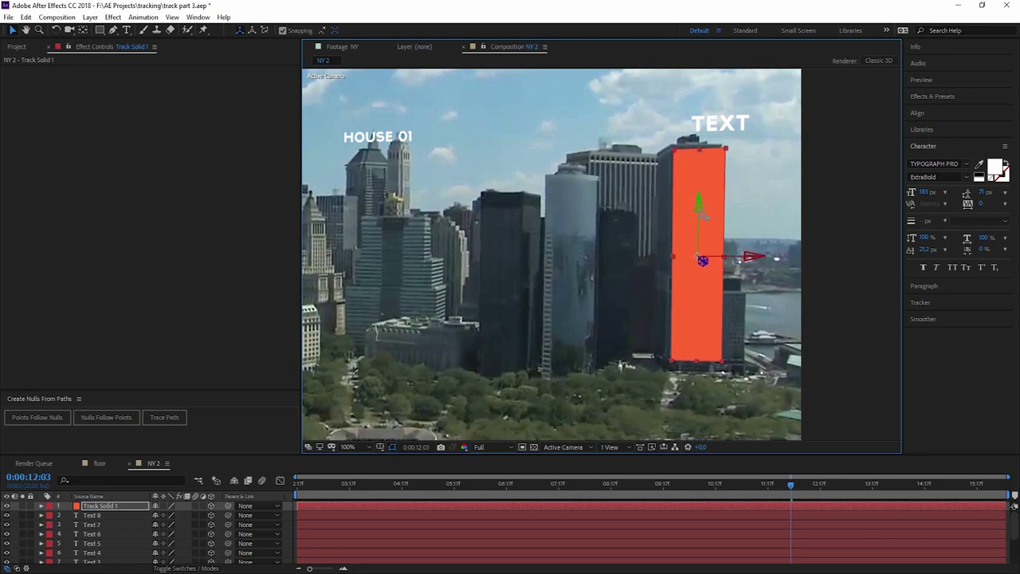
key(Down)
key(Down)
key(Down)
key(Down)
key(Down)
key(Down)
key(Down)
key(Down)
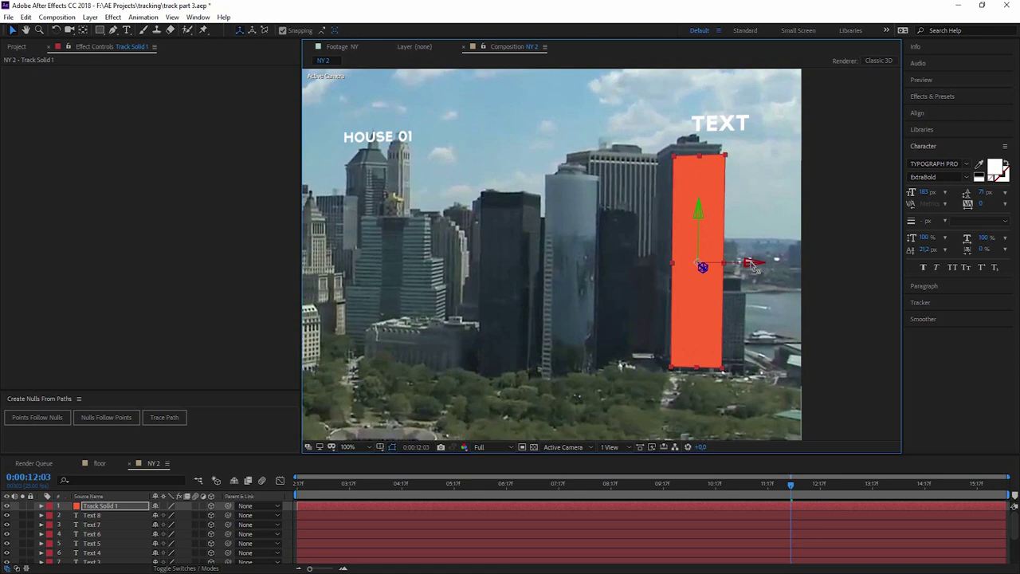
key(Left)
key(Left)
key(Left)
key(Left)
key(Left)
key(Left)
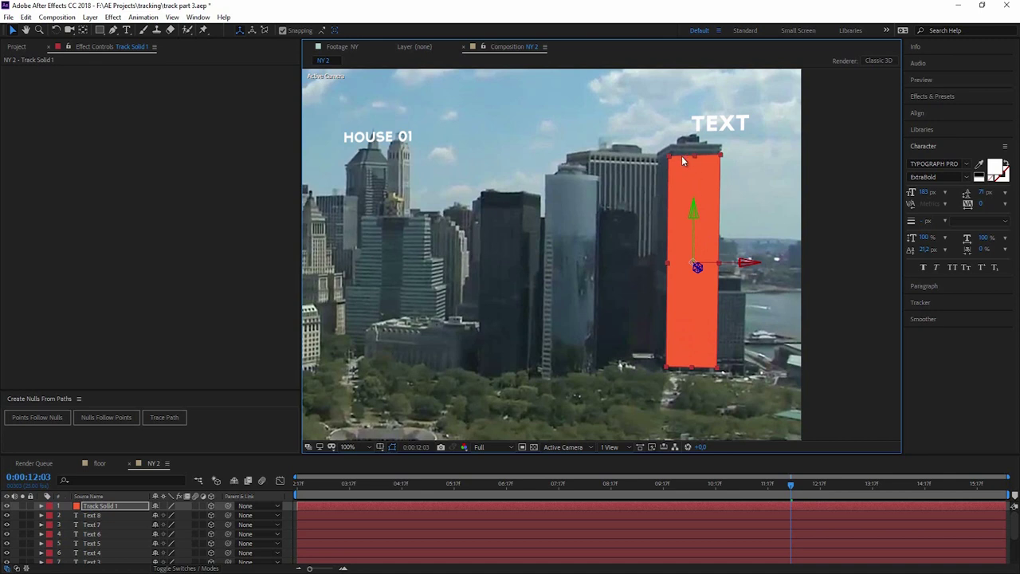
key(comma)
- Preview NY 2 from near the start and stop at 0:00:06:19
click(298, 483)
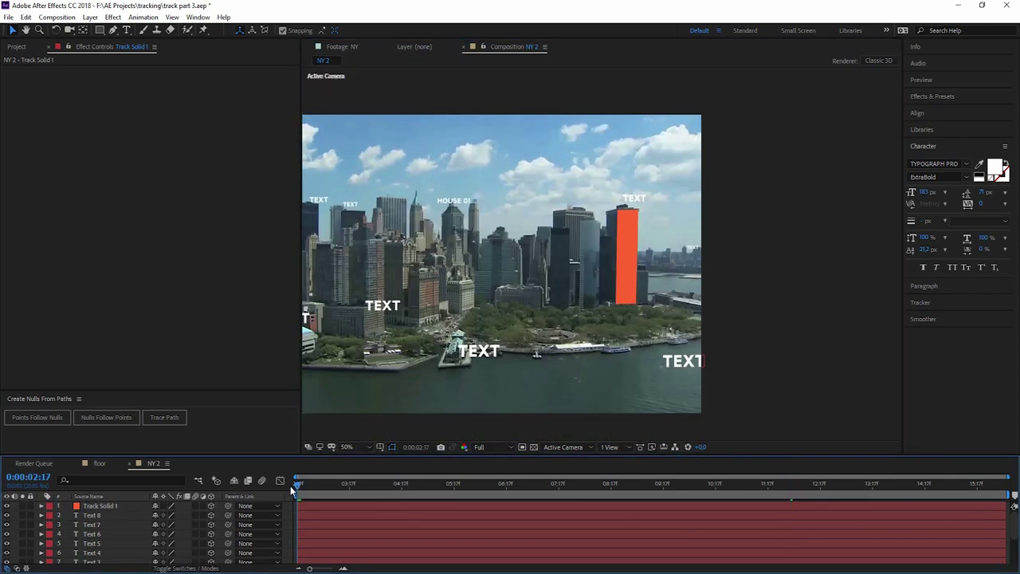
key(space)
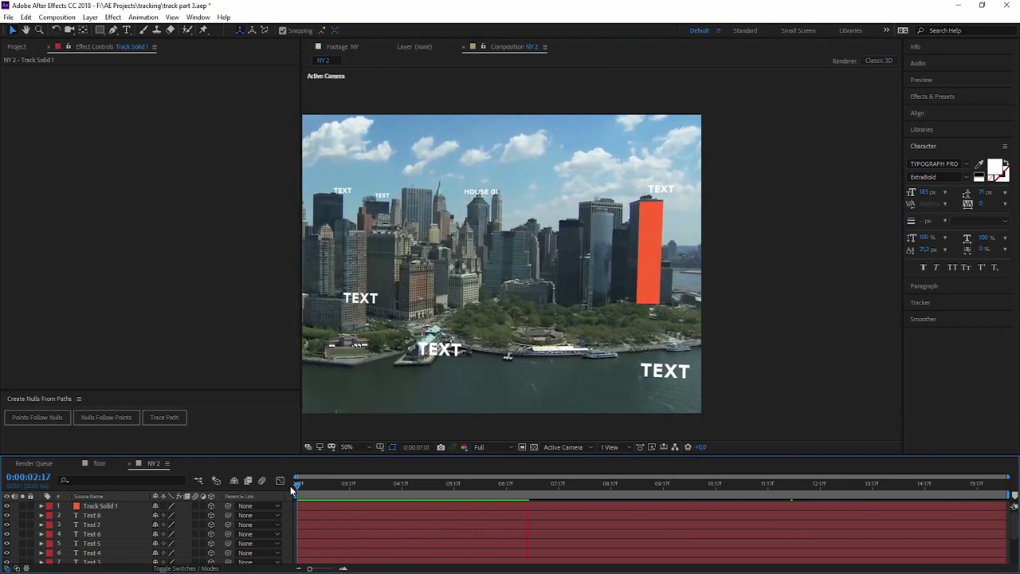
click(509, 485)
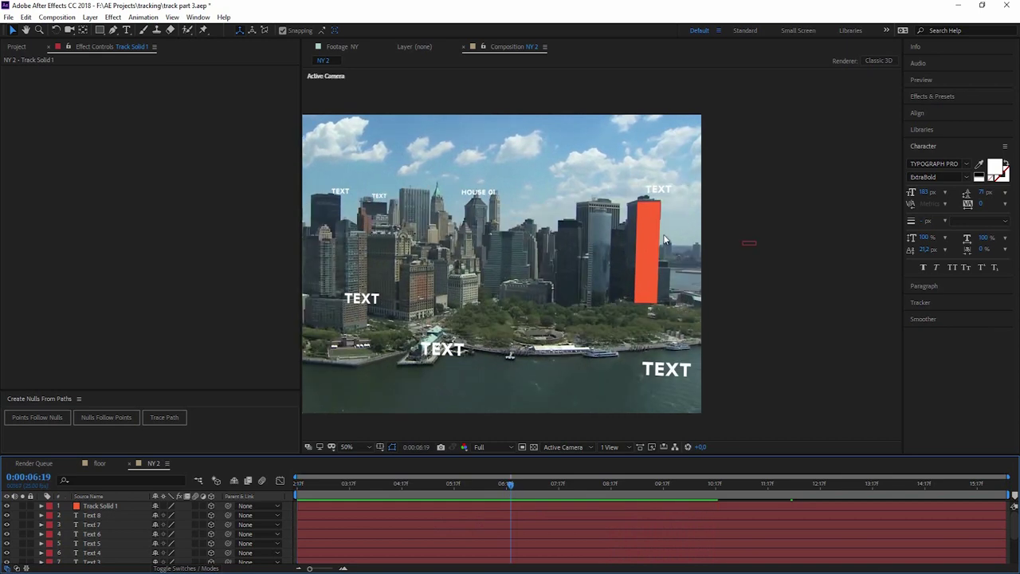
key(period)
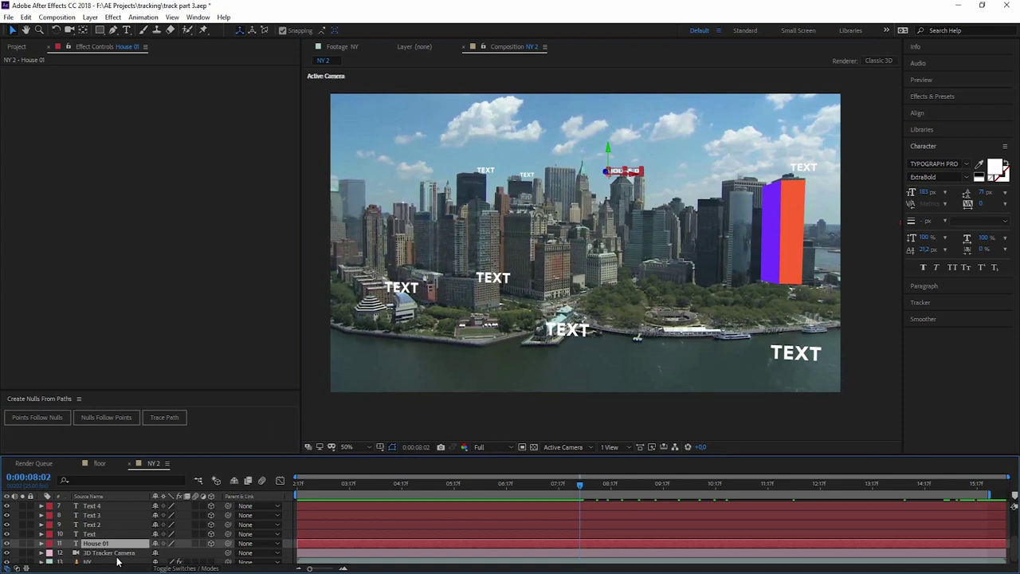
- Duplicate the House 01 label layer and rename the copy 'airplane'
key(ctrl+d)
key(ctrl+t)
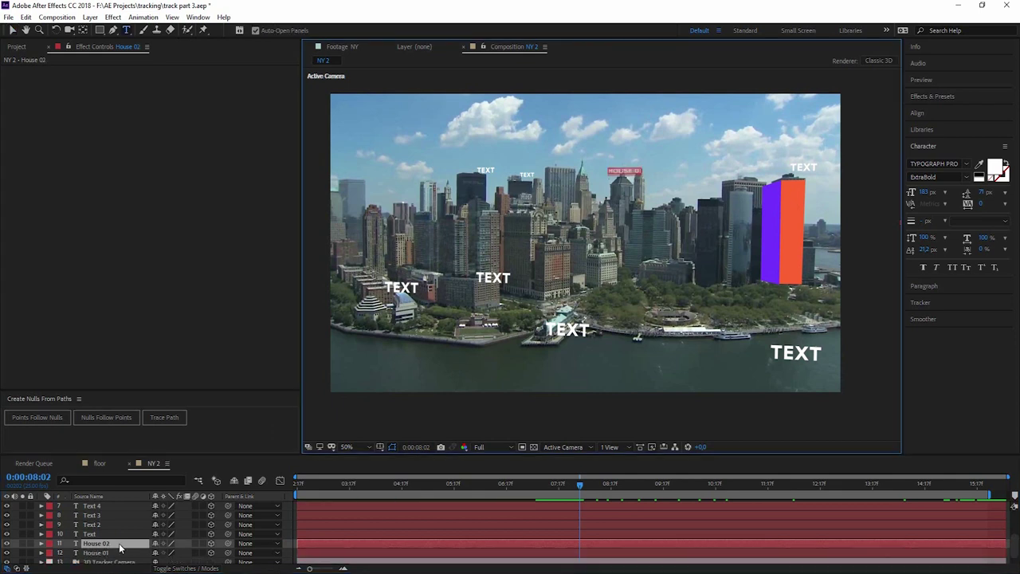
text(air)
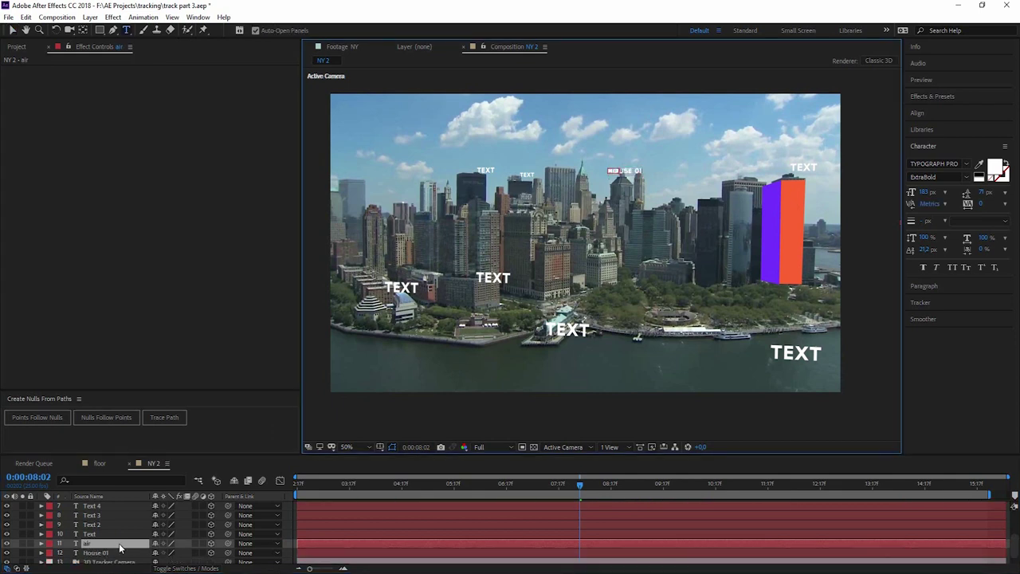
text(plane)
click(106, 535)
- Scale the AIRPLANE text up across the sky and preview how it tracks
click(102, 543)
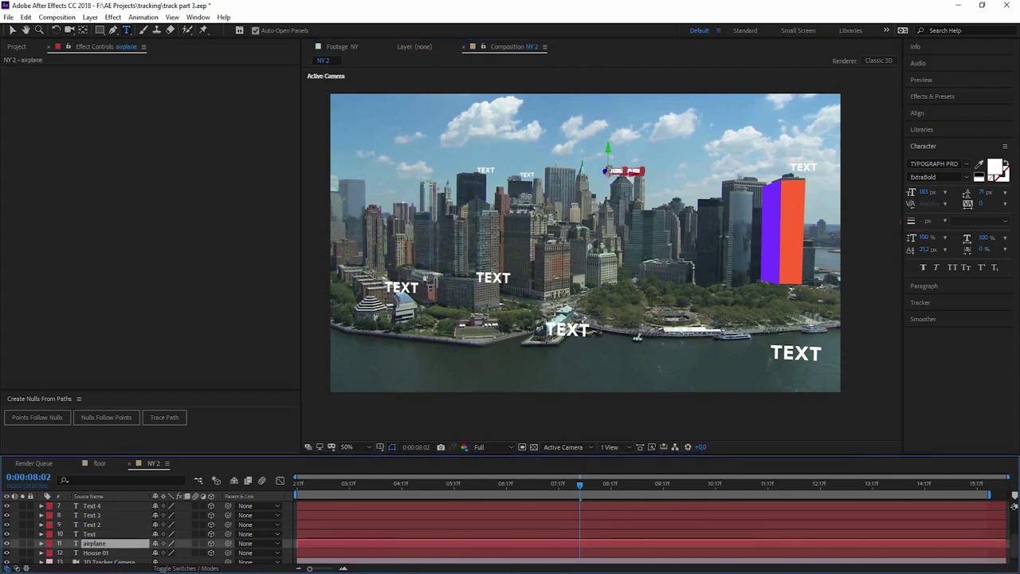
key(v)
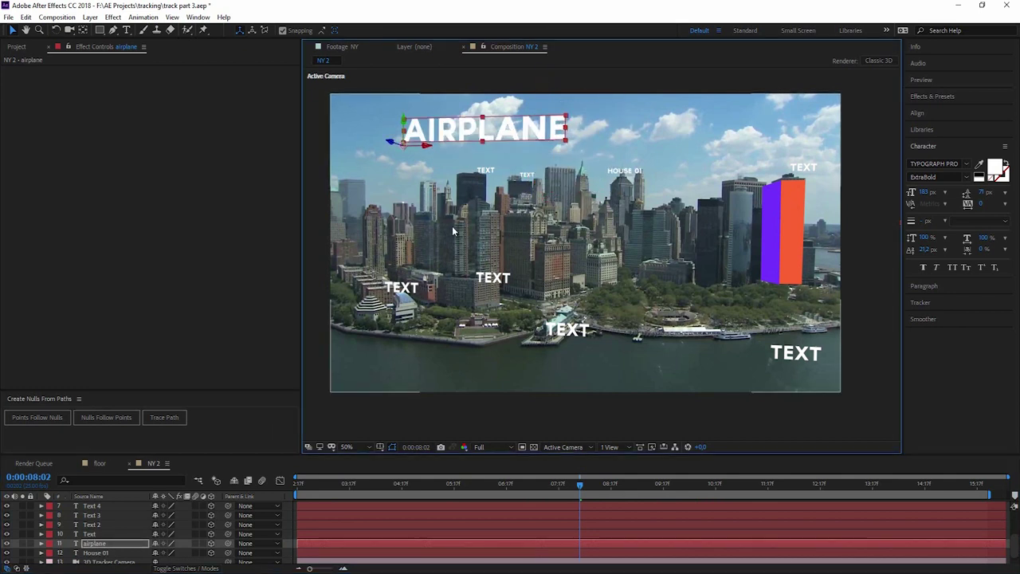
drag(580, 483, 393, 484)
key(space)
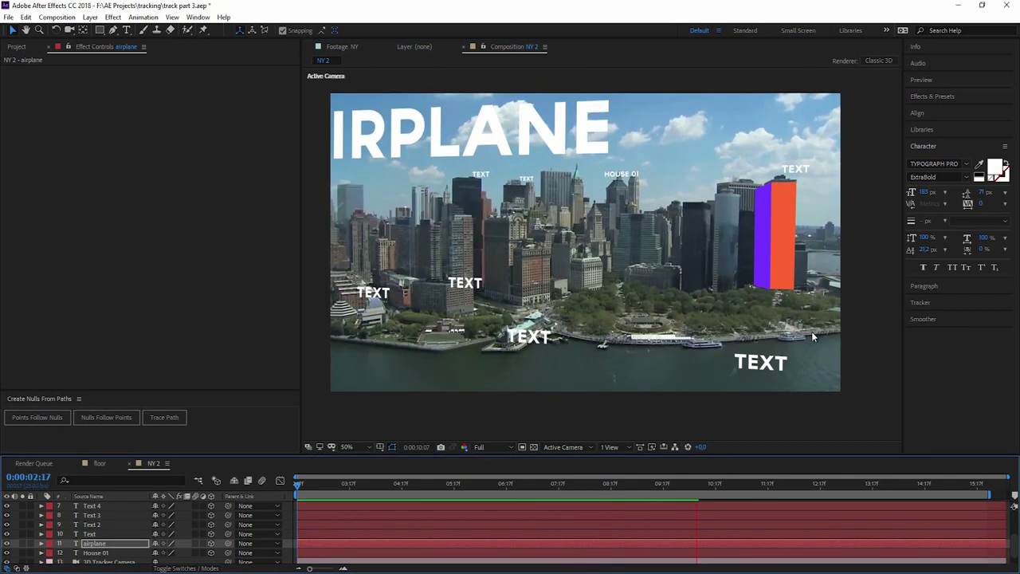
key(space)
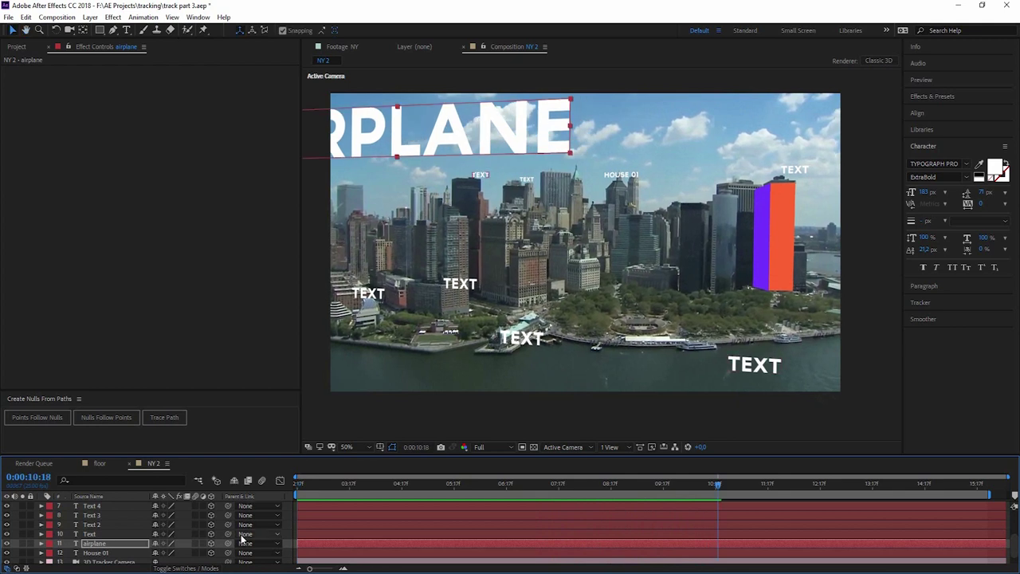
- Orbit the NY 2 scene in Custom View 1 to inspect its layers, then open the floor composition
scroll(197, 526, down, 1)
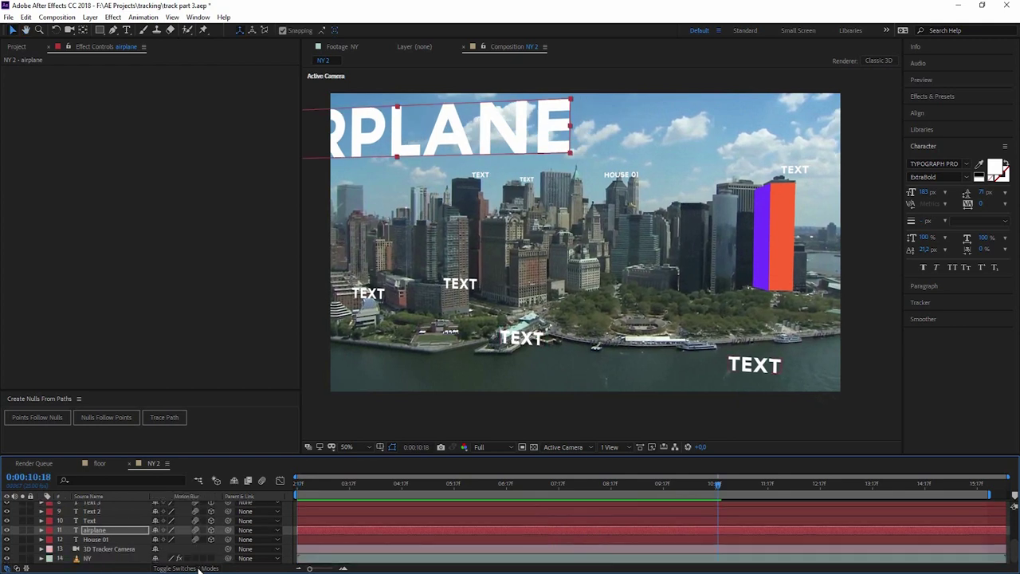
click(564, 447)
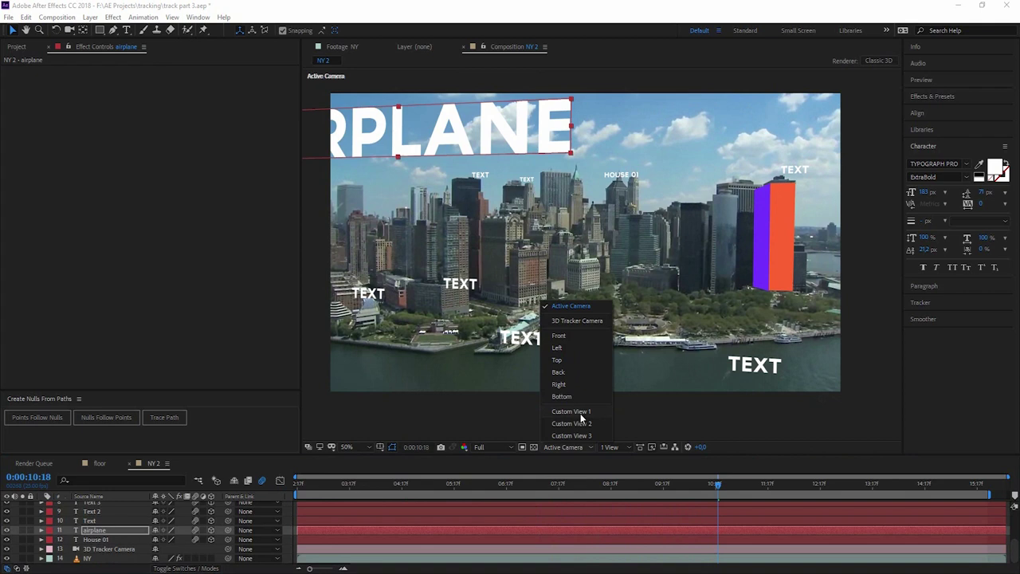
click(582, 414)
scroll(658, 231, down, 4)
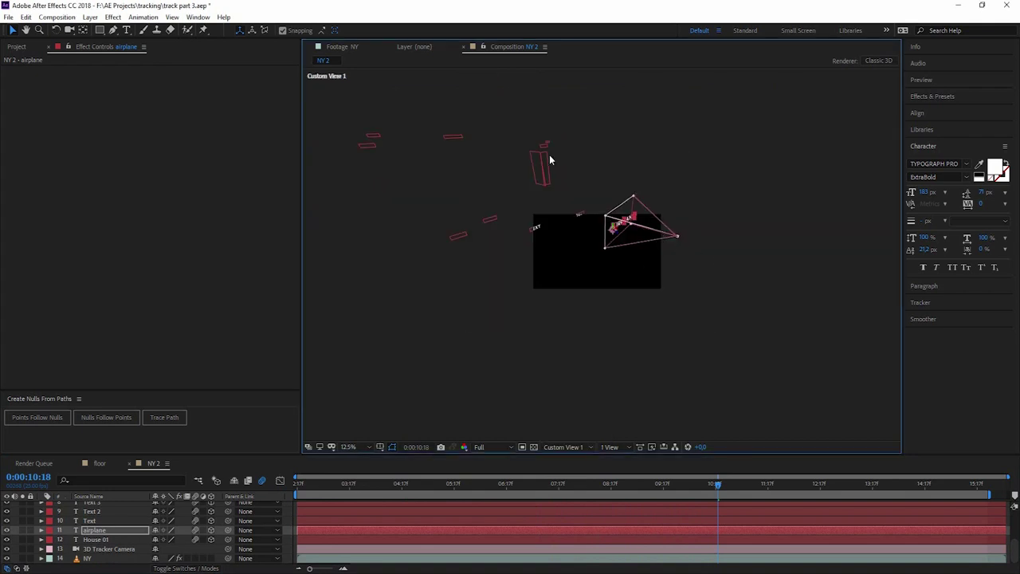
key(c)
mouse_move(615, 257)
mouse_down()
mouse_move(597, 261)
mouse_move(624, 262)
mouse_move(606, 256)
mouse_up()
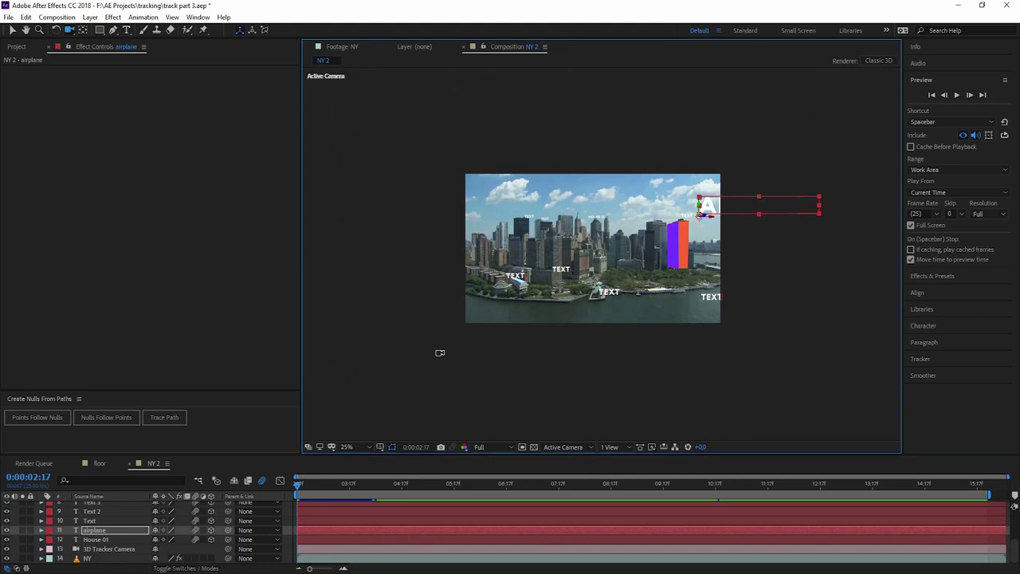
click(94, 463)
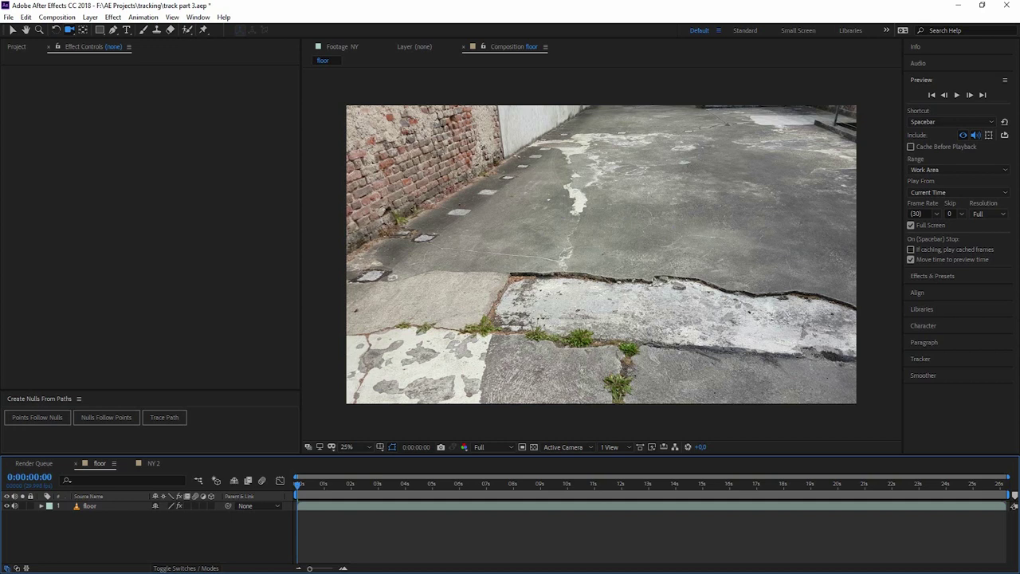
- Scrub the floor footage to 0:00:16:12 and set preview resolution to Half
click(557, 486)
drag(557, 486, 740, 486)
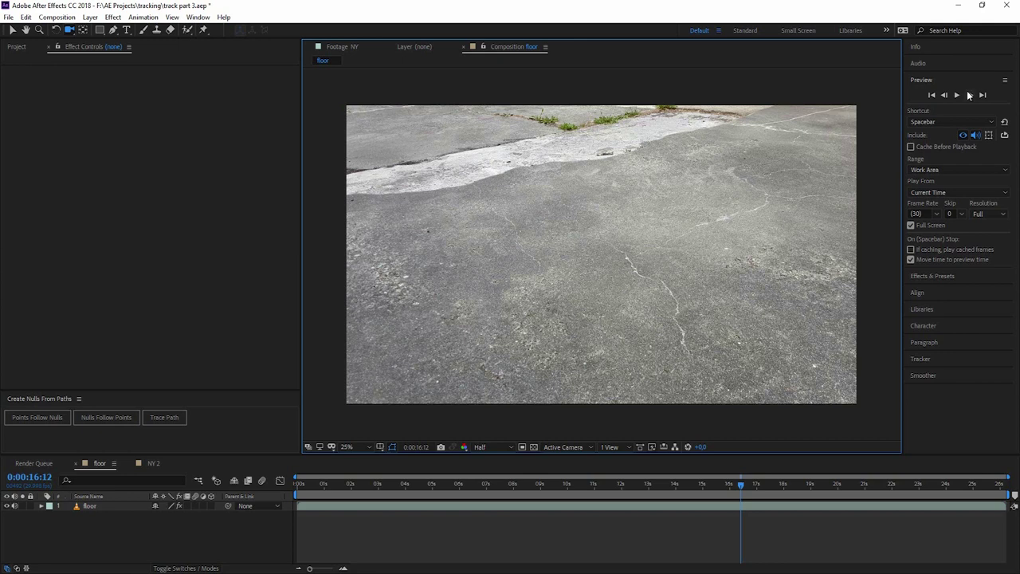
click(964, 80)
click(970, 81)
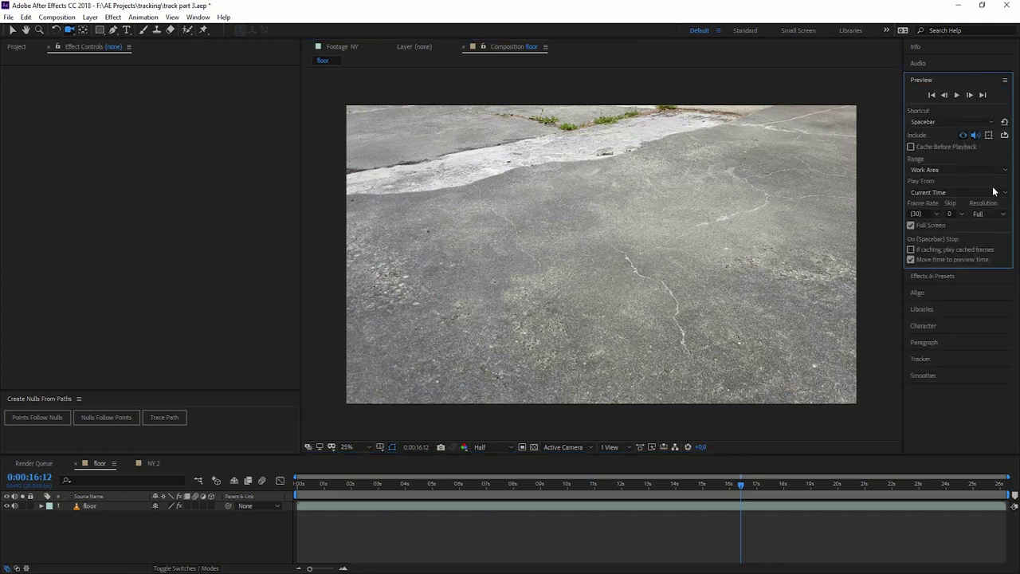
click(997, 213)
click(989, 252)
- Show the floor layer's 3D Camera Tracker points and enlarge Track Point Size to 311%
click(93, 506)
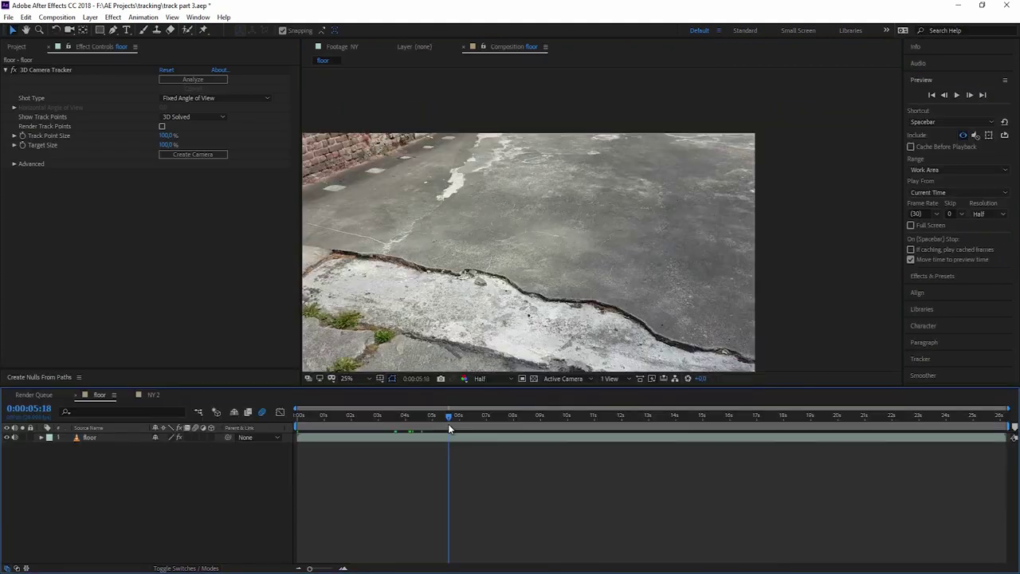
drag(447, 423, 486, 426)
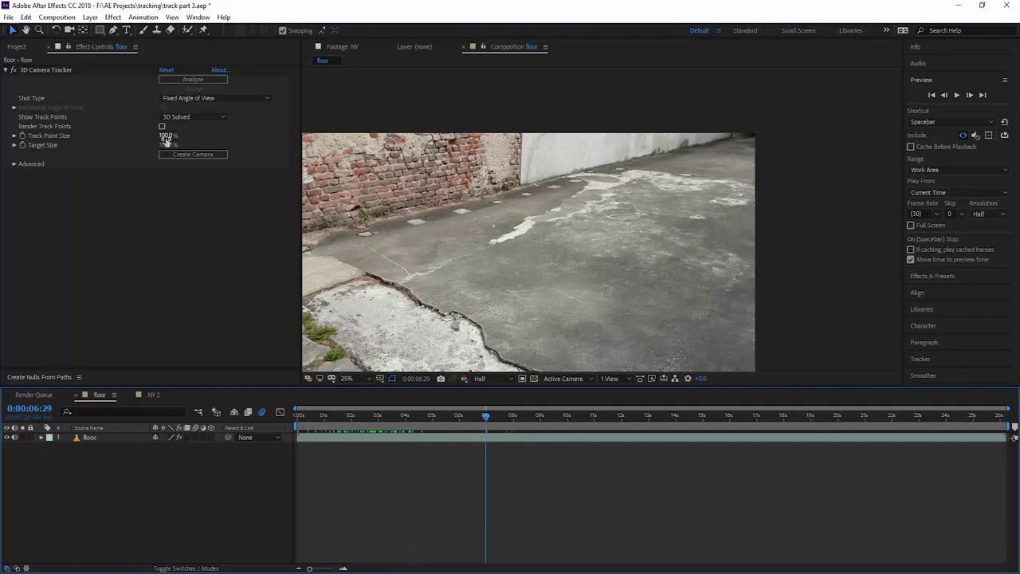
click(48, 68)
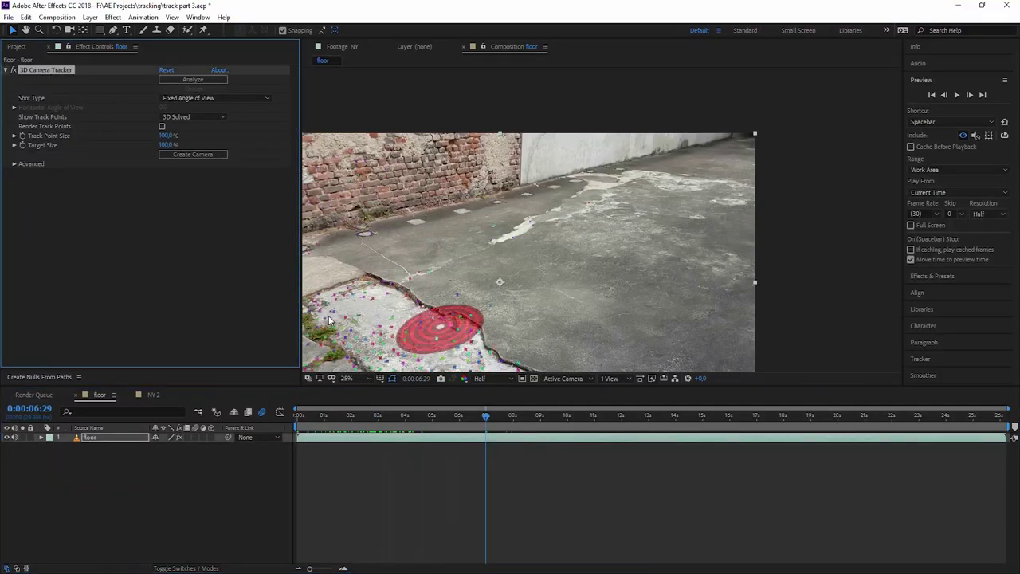
drag(162, 138, 255, 137)
- At 0:00:00:21, select three track points on the pale concrete patch
click(316, 414)
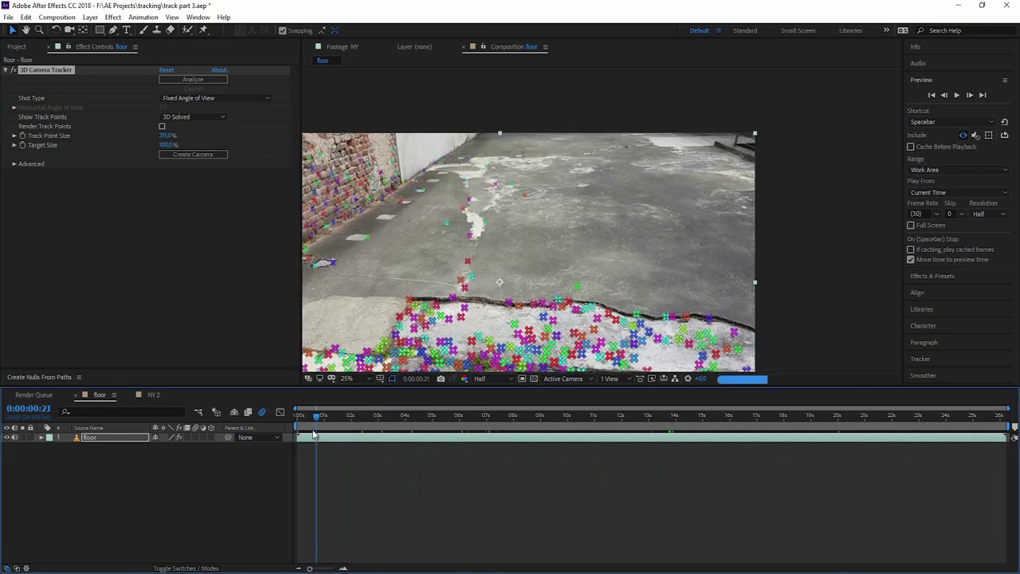
click(411, 351)
shift+click(409, 343)
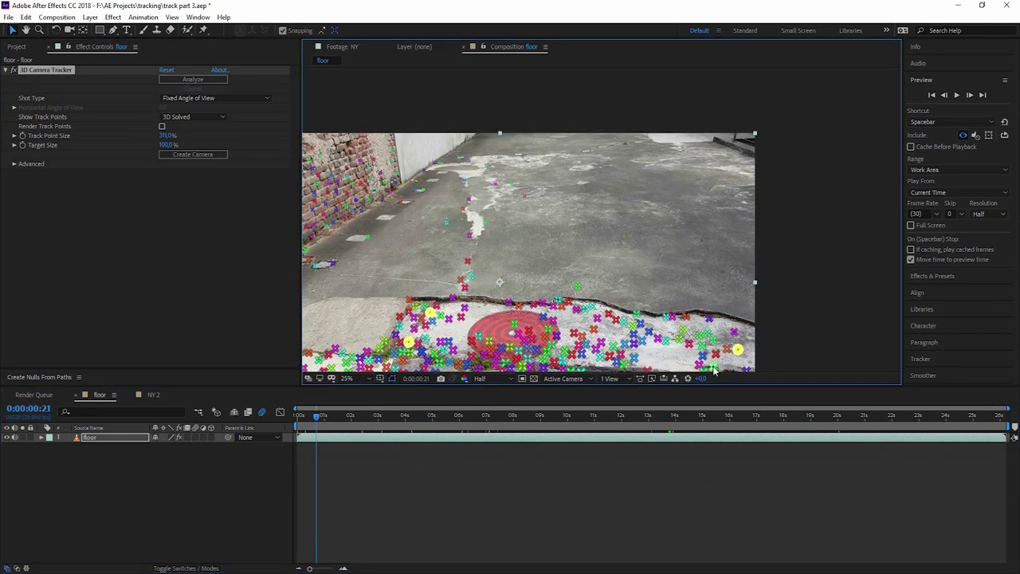
shift+click(635, 361)
- Create a text layer and camera from the selected track points and reveal its rotation values
right_click(635, 361)
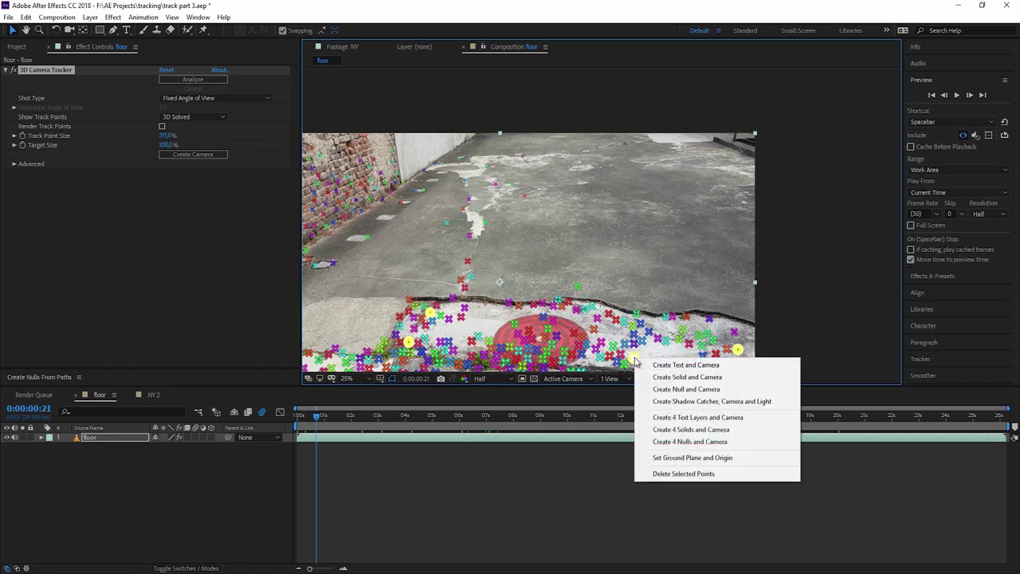
click(679, 366)
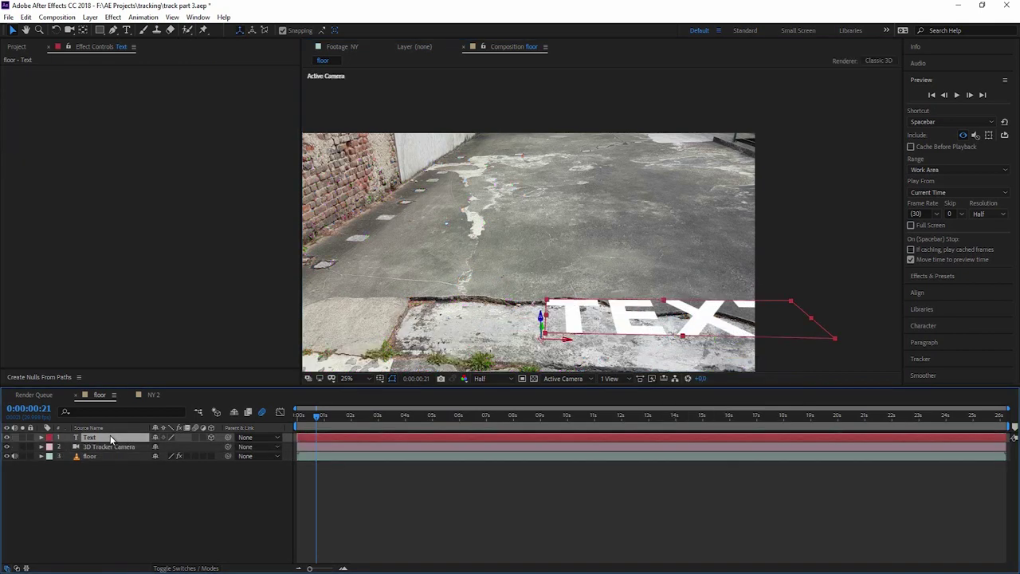
key(r)
key(y)
drag(541, 333, 546, 333)
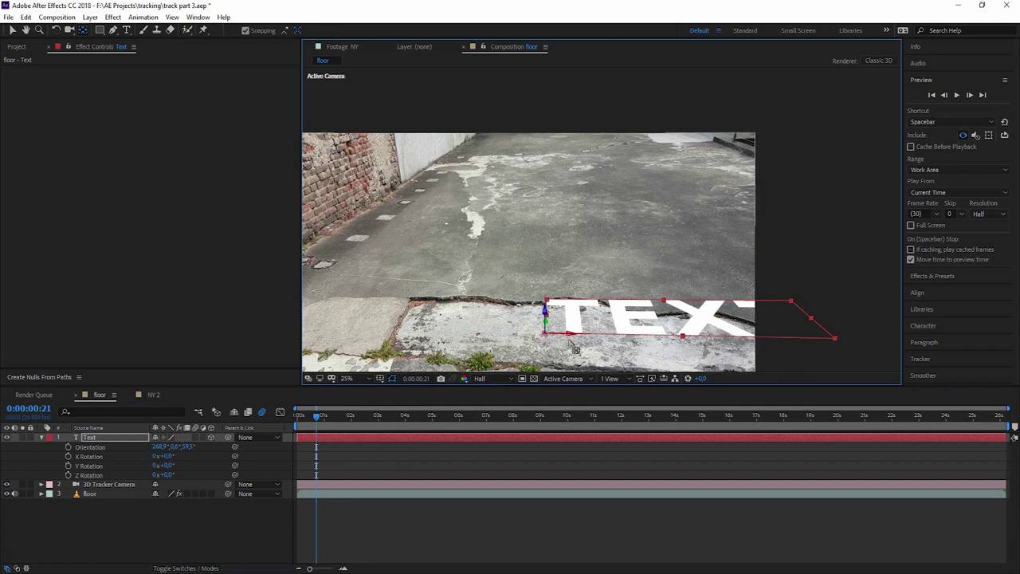
- Rotate the TEXT layer upright on X and slide it left so the word fits
key(w)
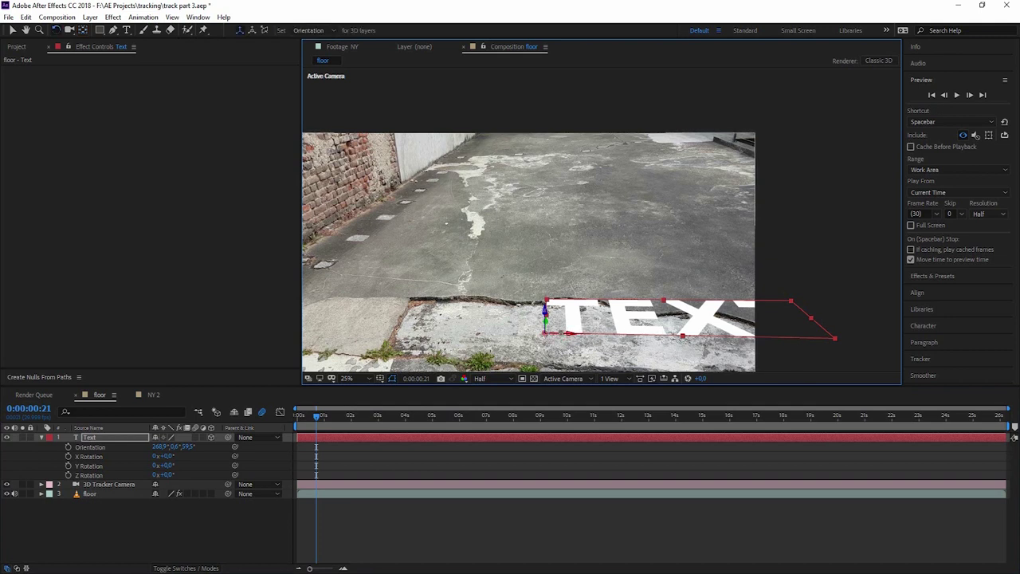
drag(567, 333, 564, 343)
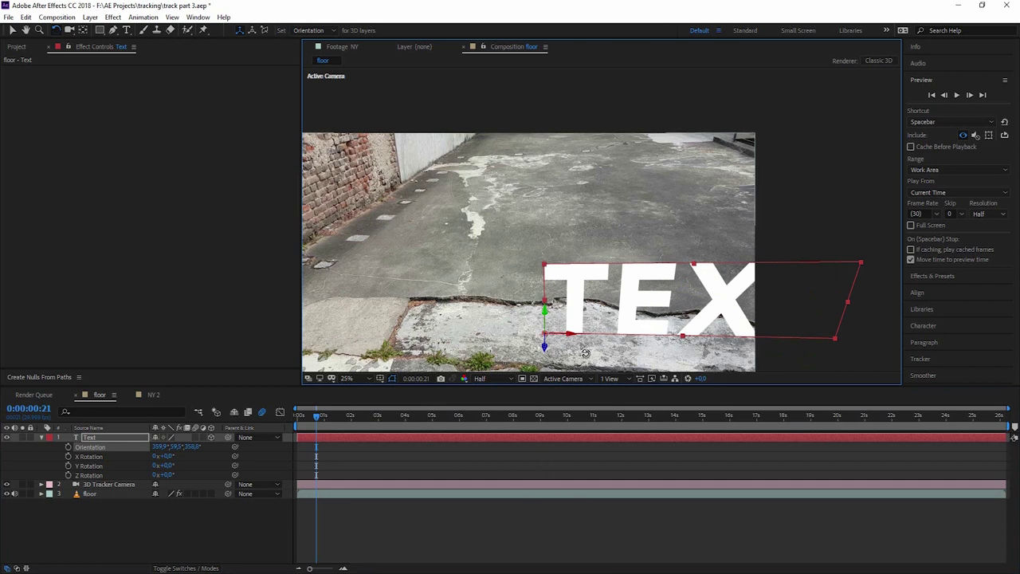
key(v)
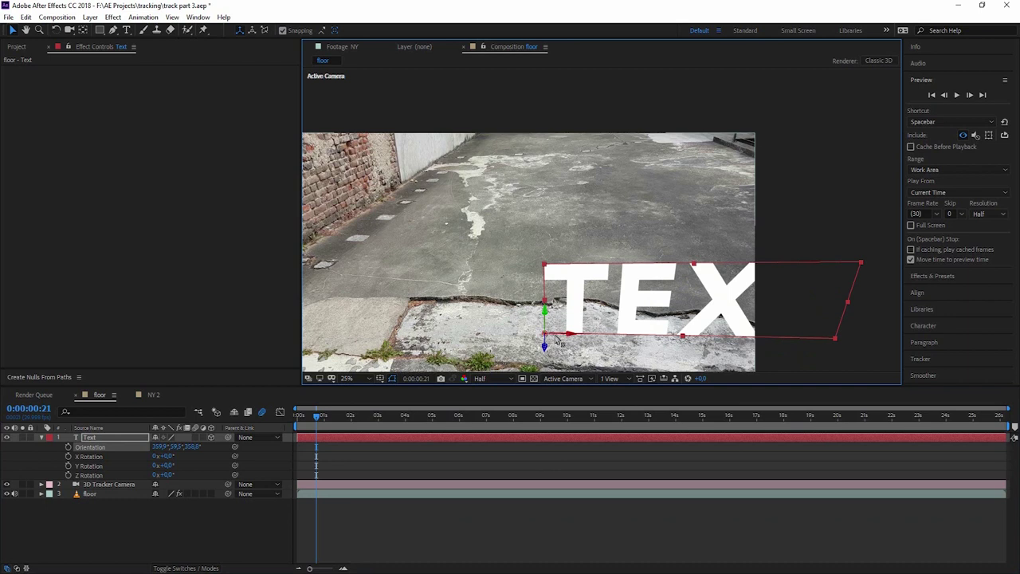
drag(560, 340, 244, 321)
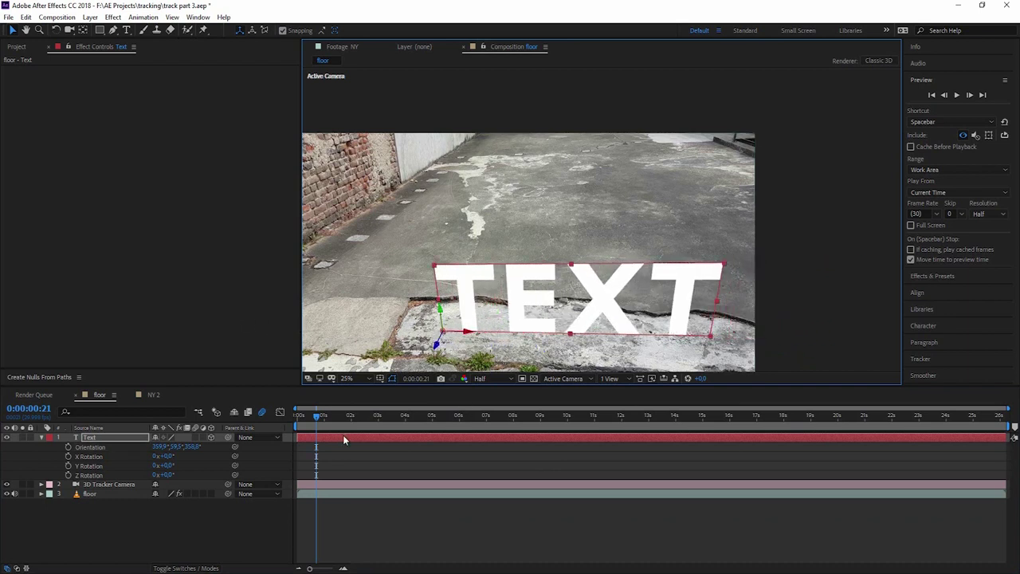
- Change the text to '3D' and tilt it upright over the cracked concrete
double_click(96, 441)
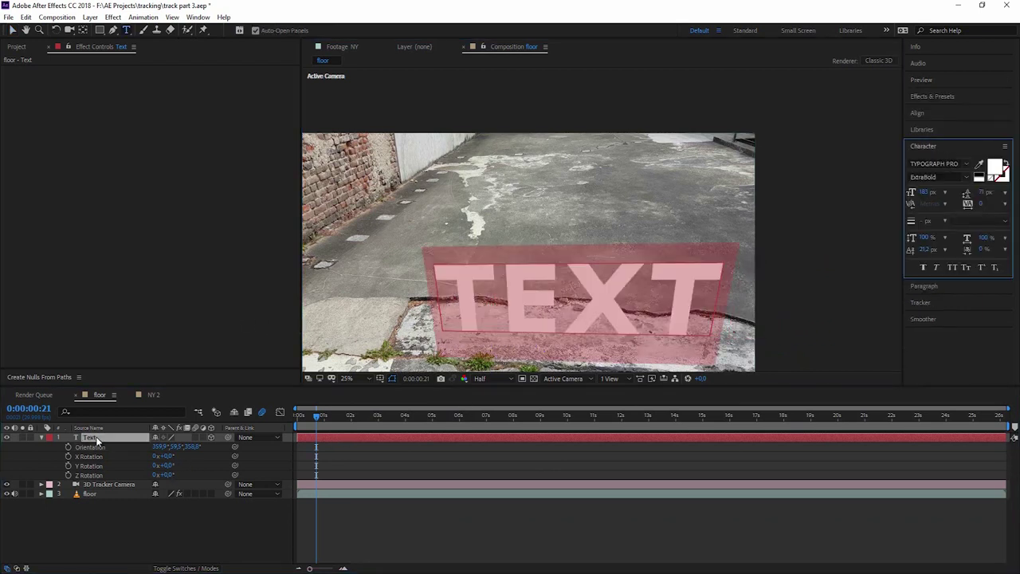
text(3D)
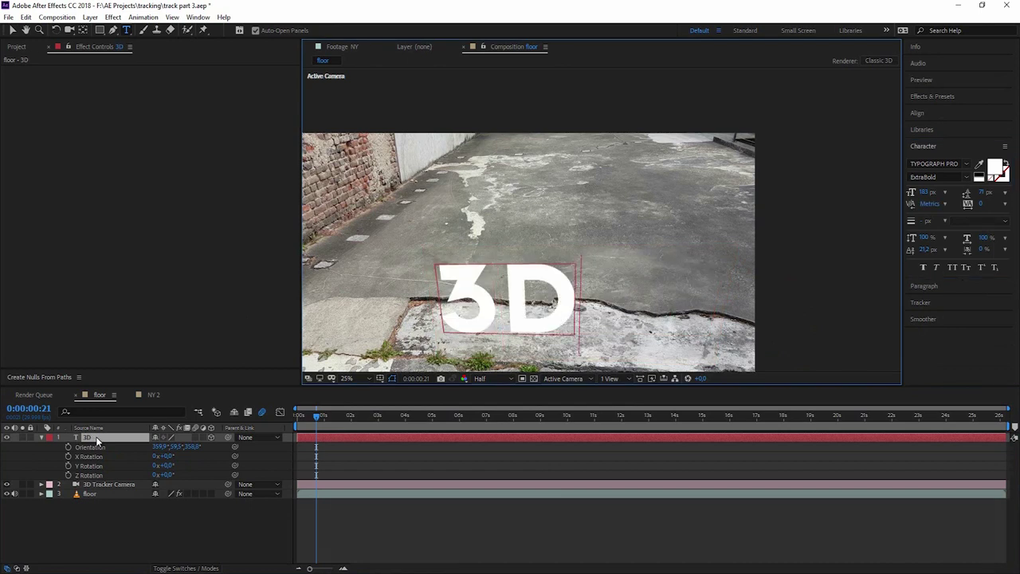
click(91, 447)
drag(478, 327, 606, 346)
key(v)
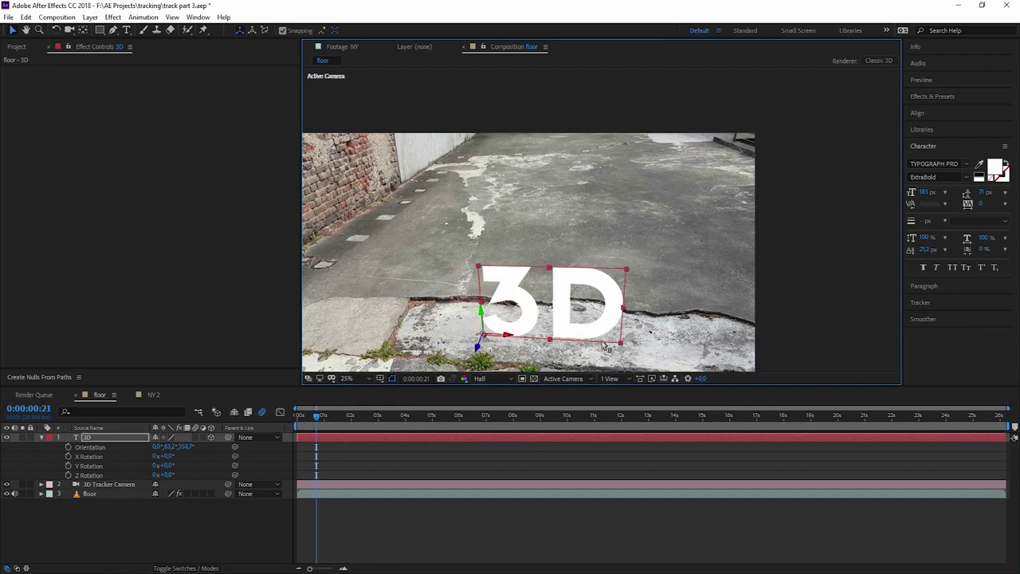
click(109, 437)
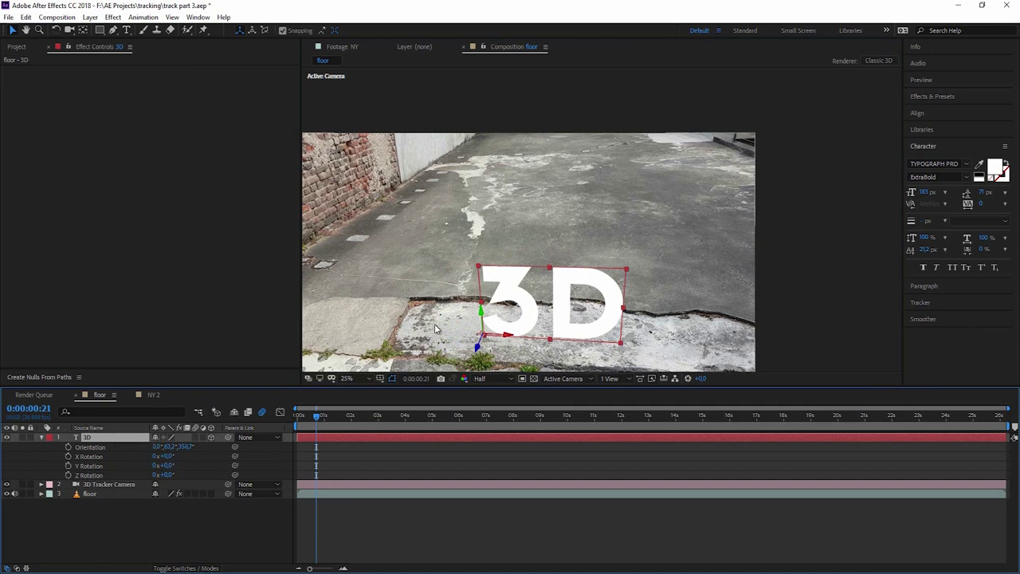
key(ctrl+Down)
- Pick four floor track points in the 3D Camera Tracker and create a shadow catcher and light from them
click(95, 494)
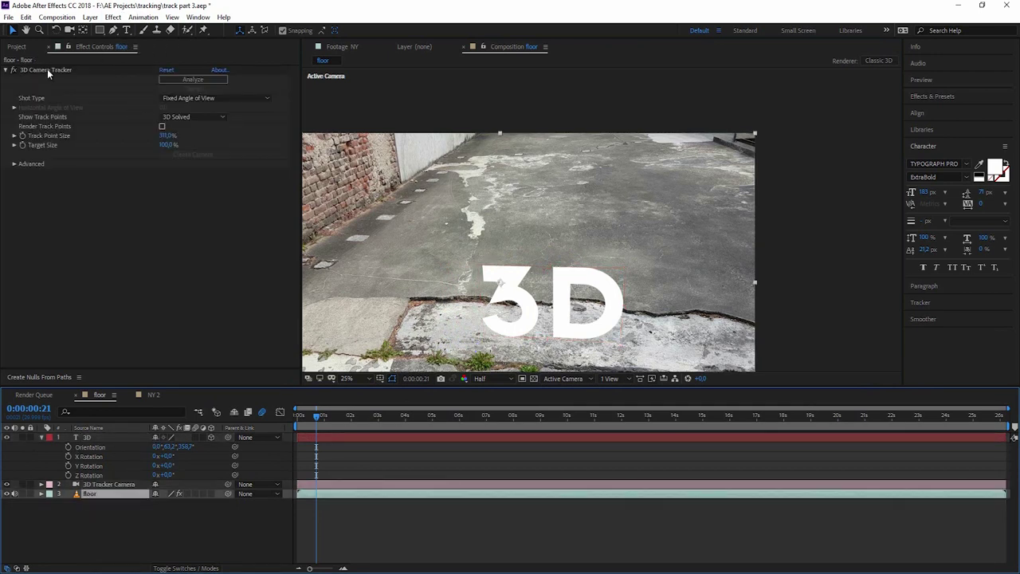
click(48, 68)
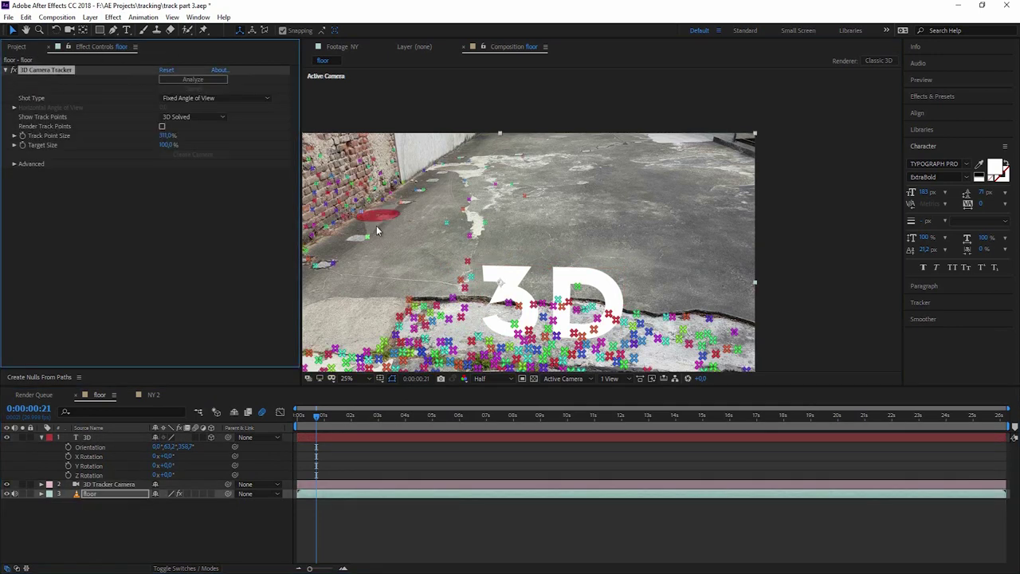
click(466, 313)
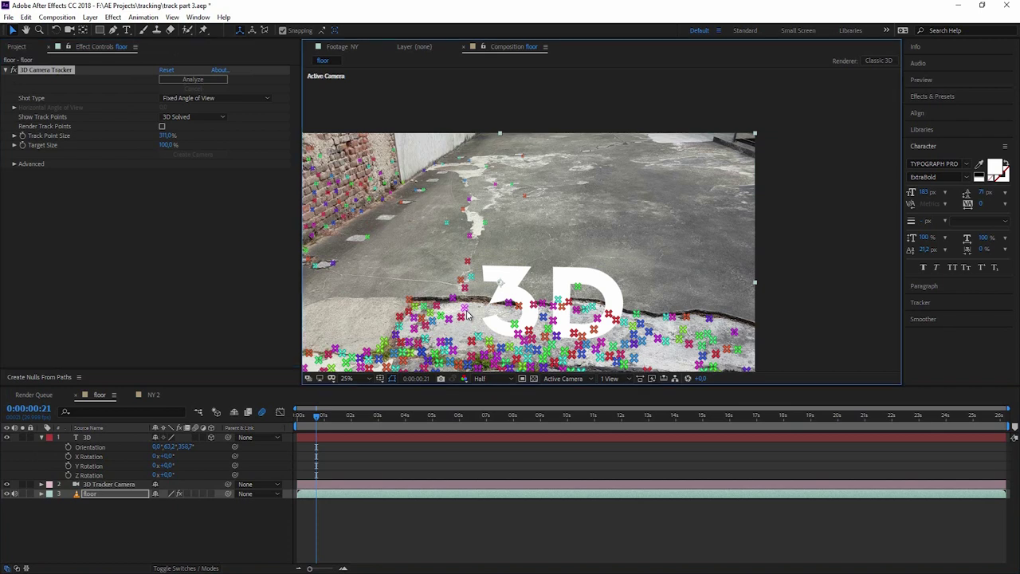
shift+click(740, 352)
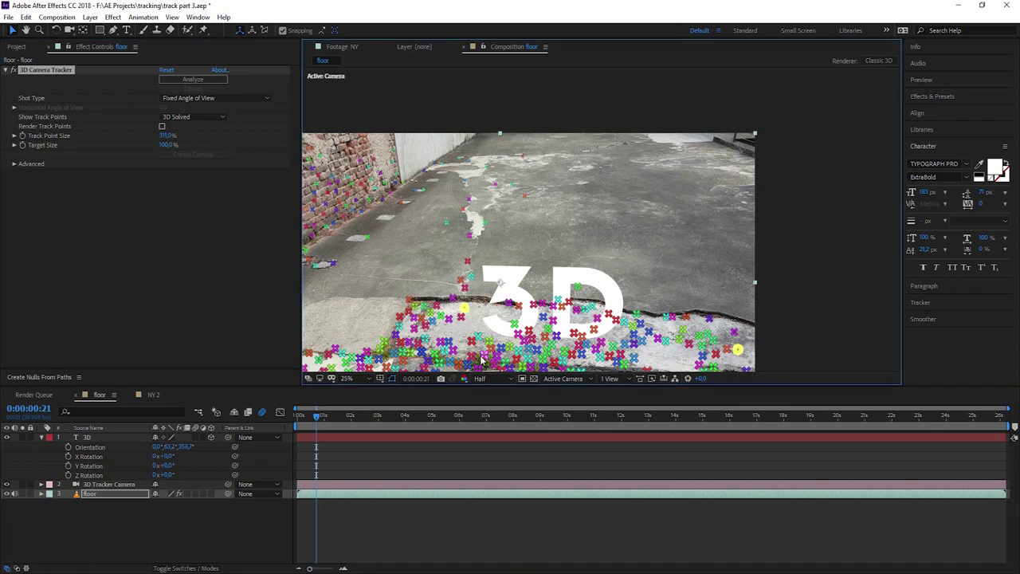
shift+click(700, 366)
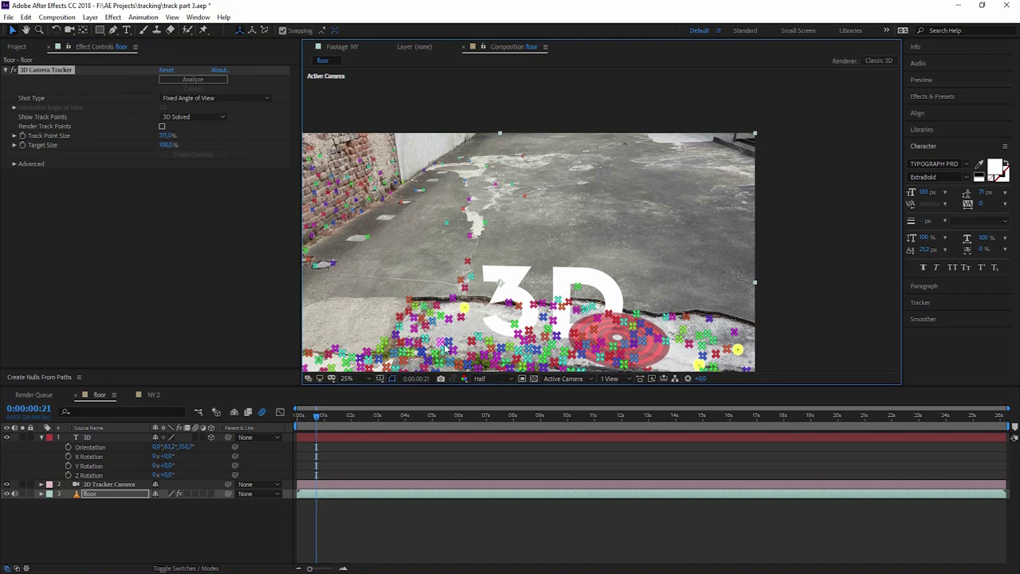
shift+click(442, 344)
right_click(443, 344)
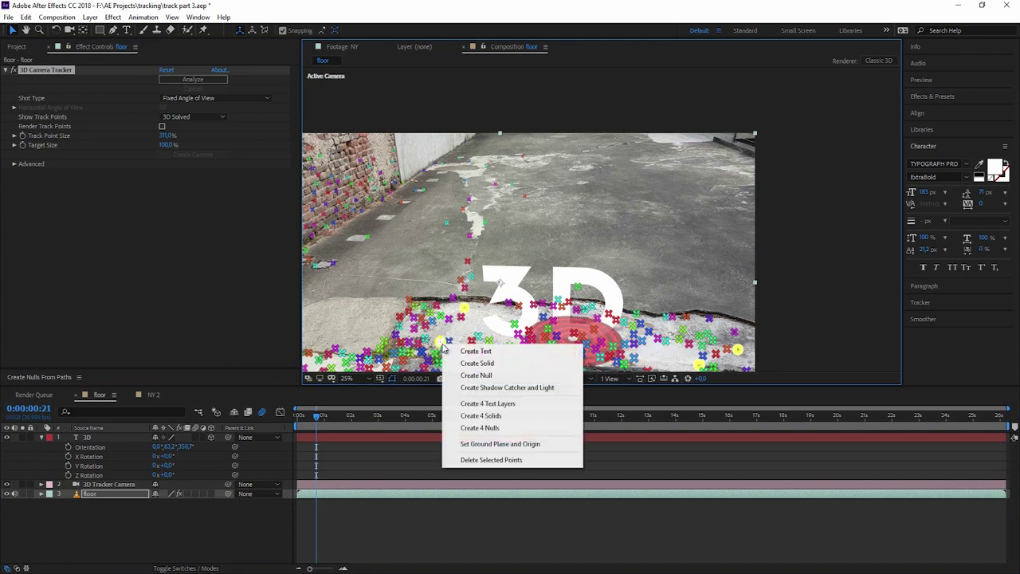
click(527, 389)
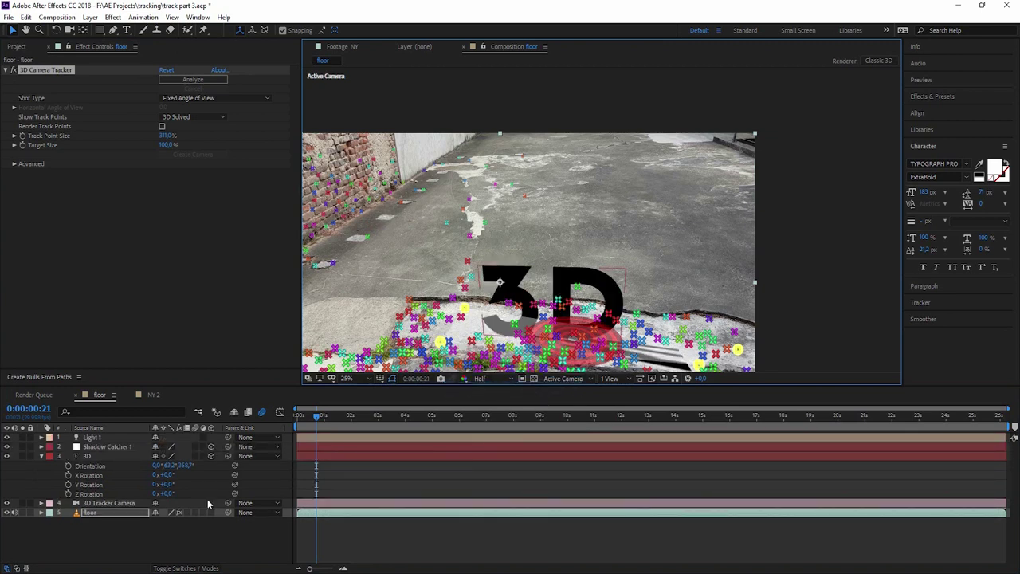
click(140, 534)
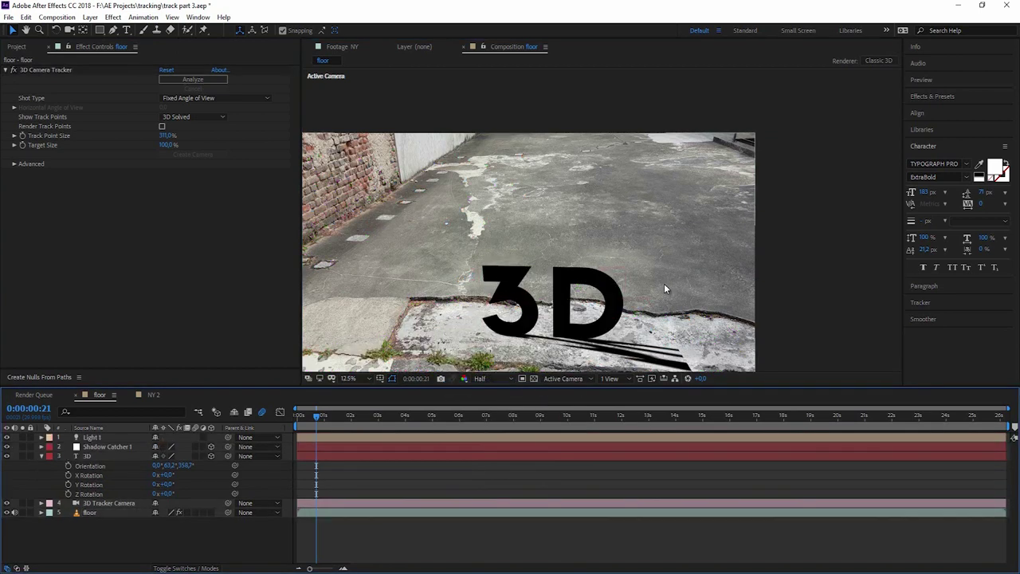
- Zoom out, widen Shadow Catcher 1 toward the viewer, and move Light 1 to shift the shadow
key(comma)
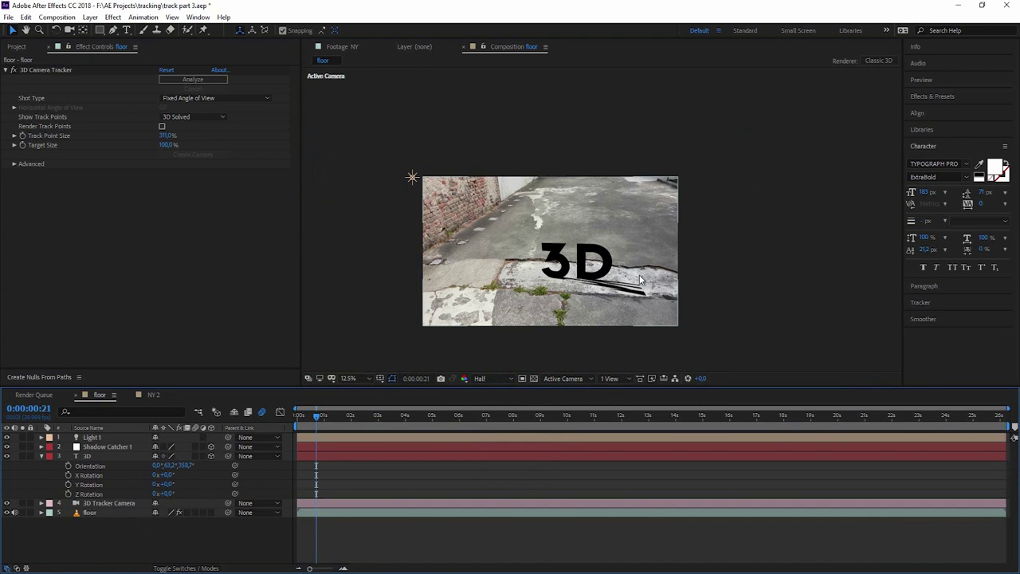
click(107, 446)
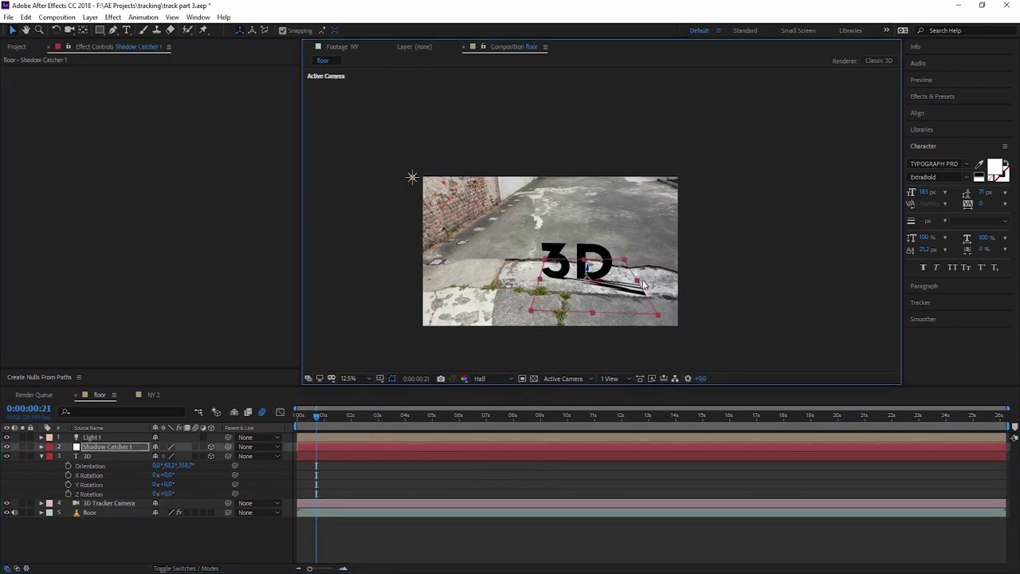
drag(639, 282, 698, 273)
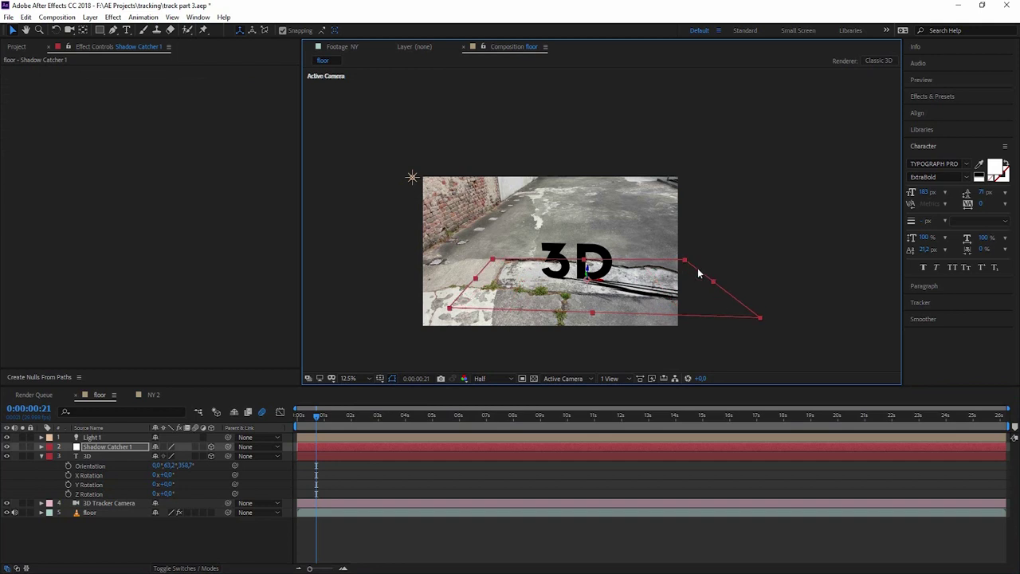
click(412, 177)
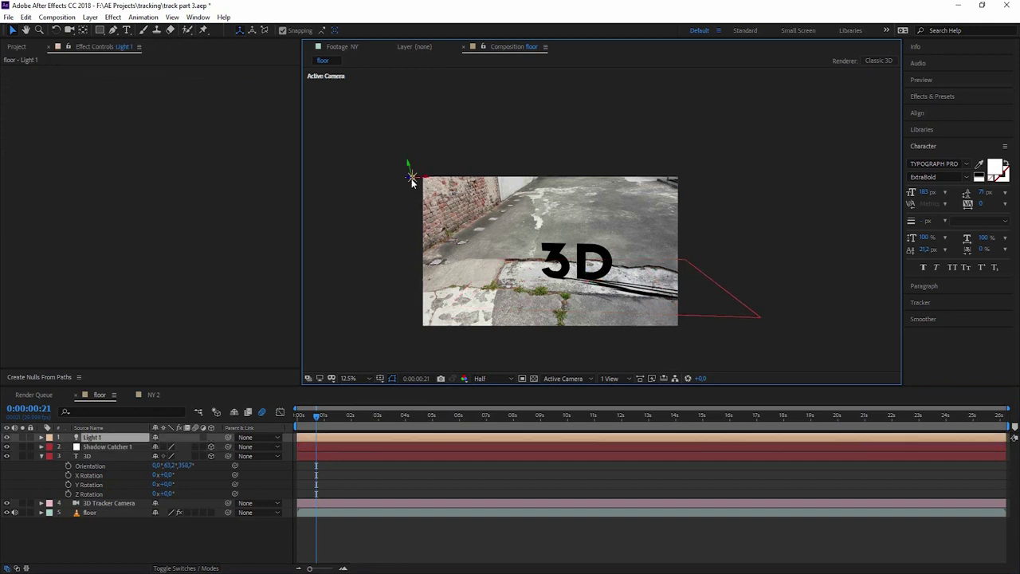
drag(427, 183, 680, 196)
click(714, 303)
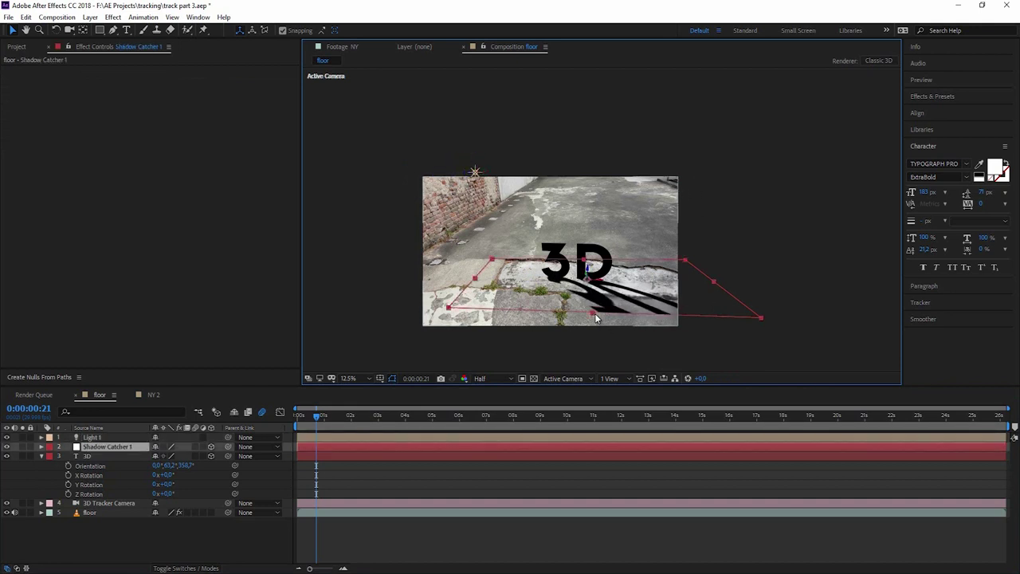
drag(592, 322, 591, 338)
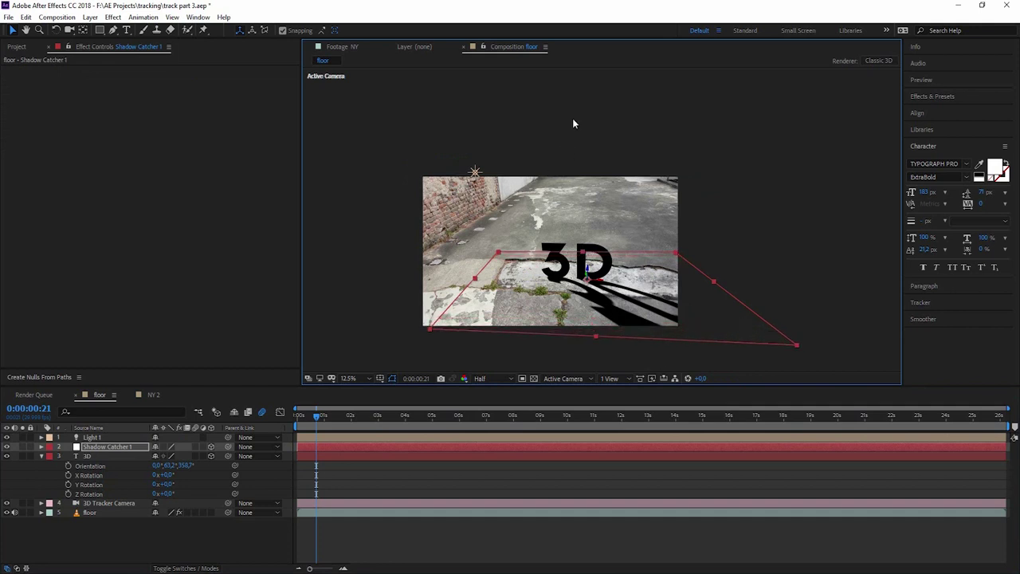
- Raise Light 1 so the shadow falls toward the viewer and set Shadow Diffusion to 58 px
click(475, 171)
drag(474, 171, 560, 200)
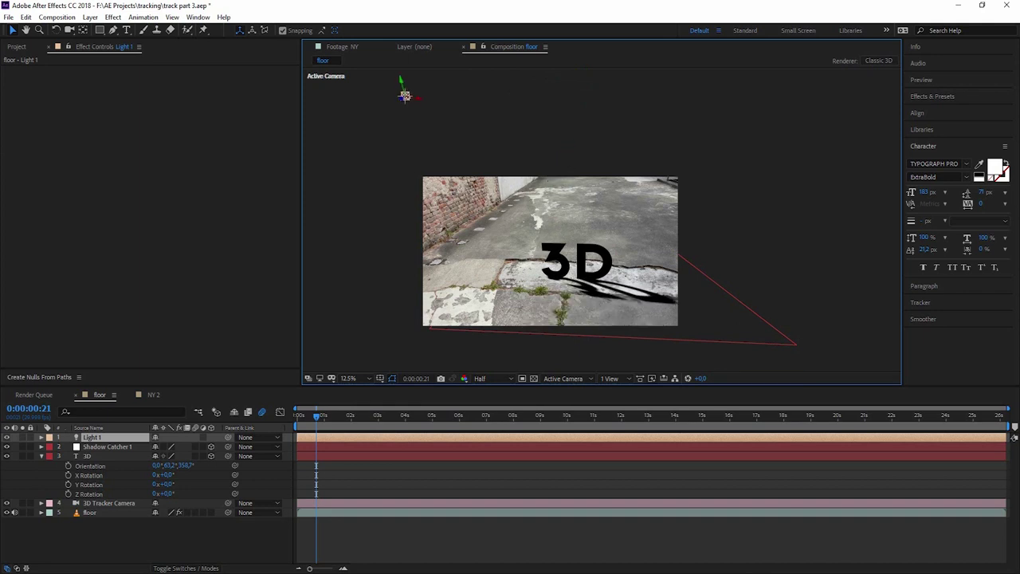
key(Return)
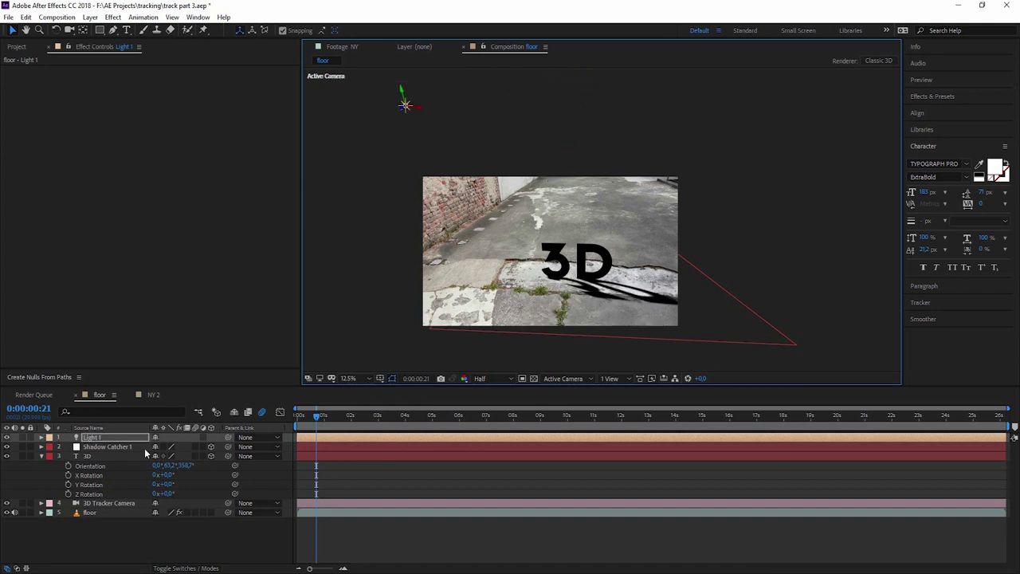
click(40, 437)
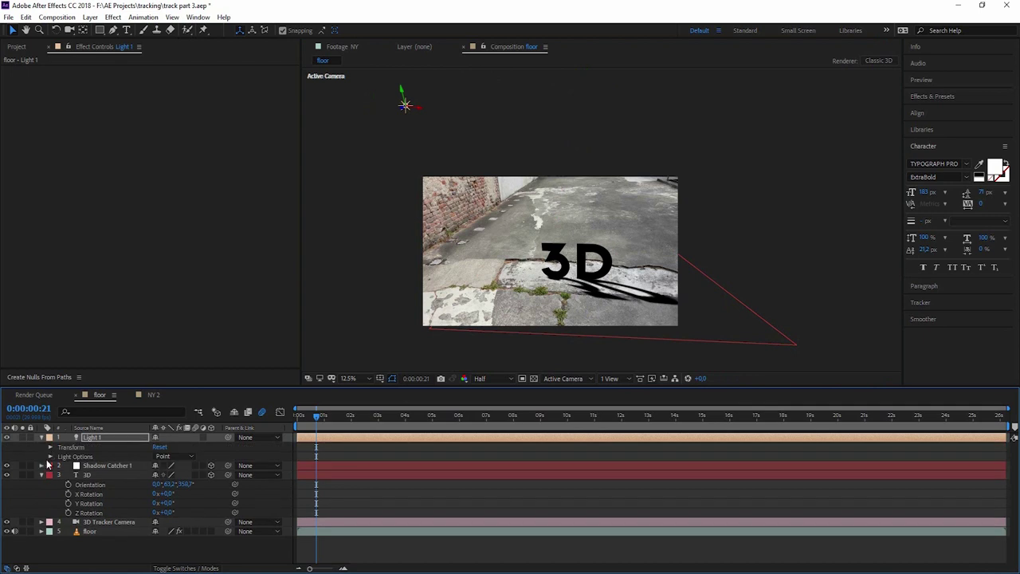
click(49, 457)
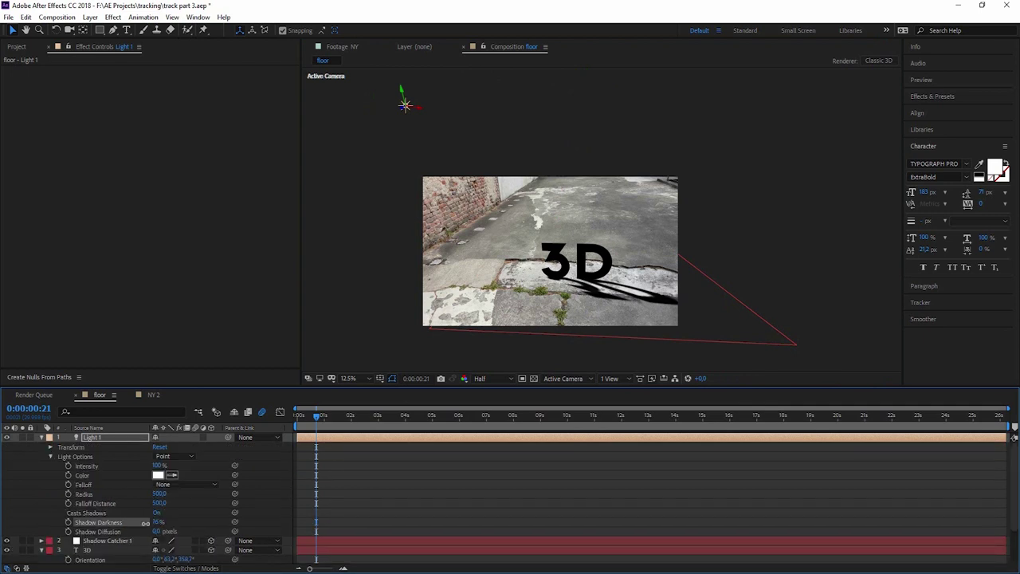
drag(157, 532, 194, 533)
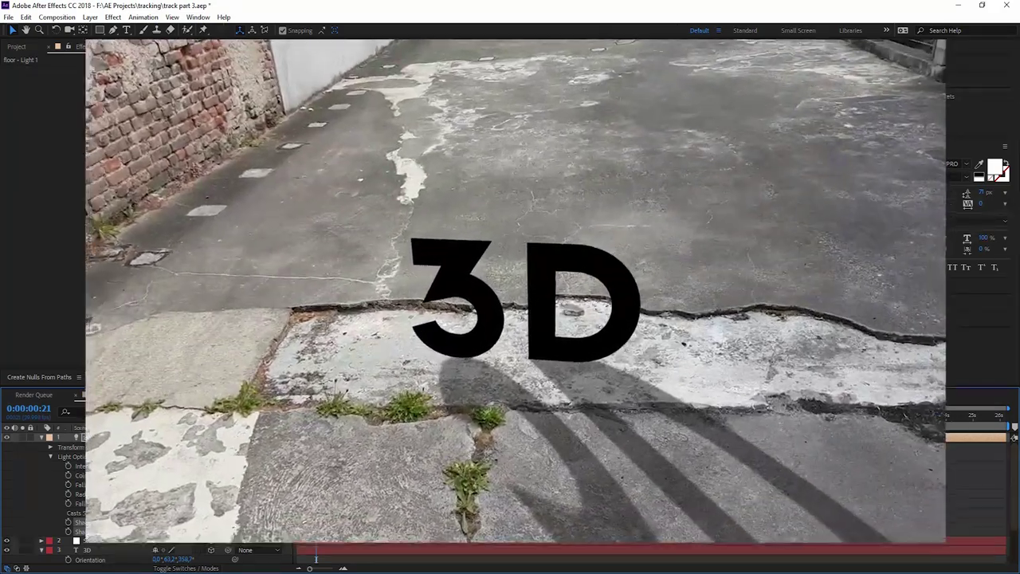